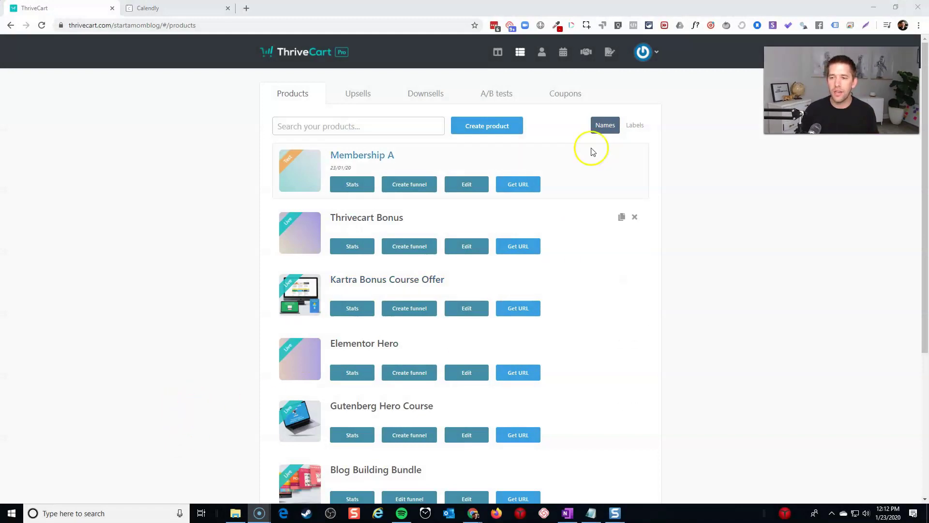
# Step: Create a new digital product named 'one hour coaches'
pyautogui.click(502, 133)
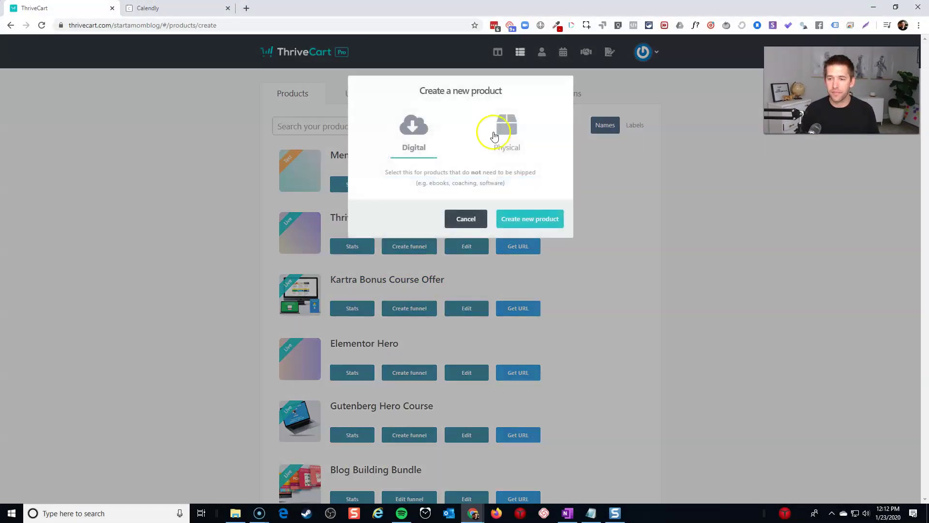
pyautogui.click(516, 224)
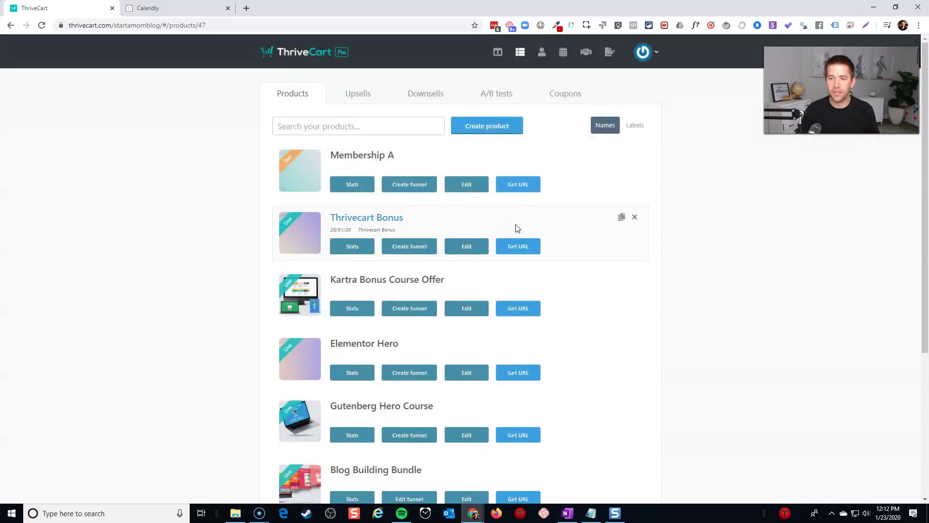
pyautogui.click(371, 177)
pyautogui.write('one hour coaches')
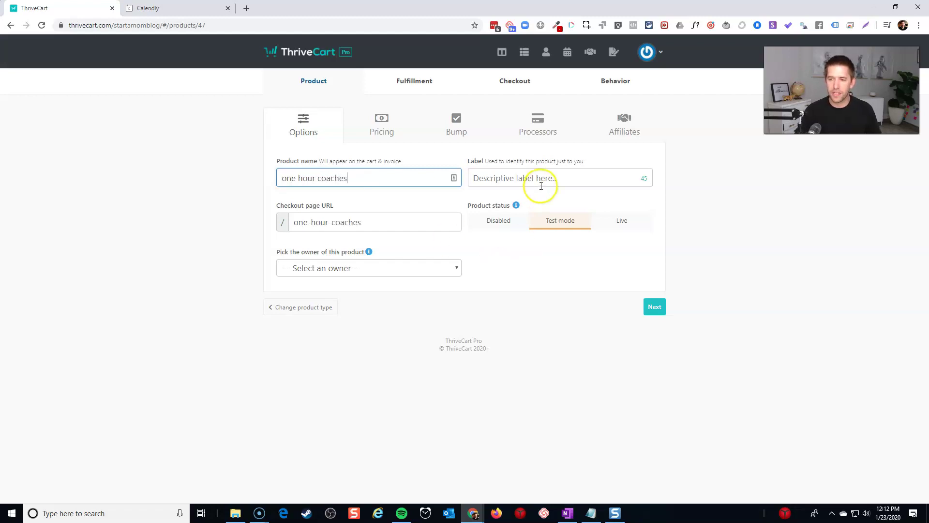
pyautogui.click(544, 223)
# Step: Add and save a $100 one-time payment pricing option
pyautogui.click(662, 312)
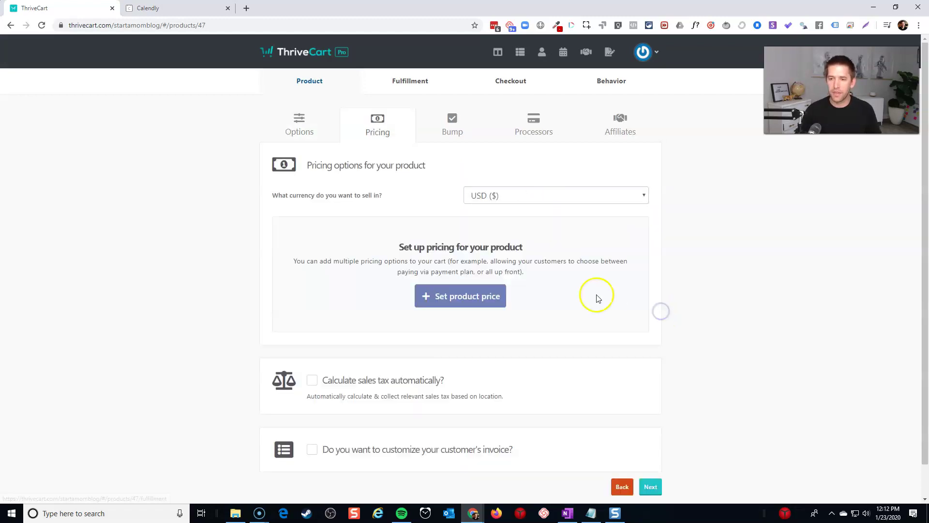
pyautogui.click(430, 295)
pyautogui.click(394, 224)
pyautogui.write('100')
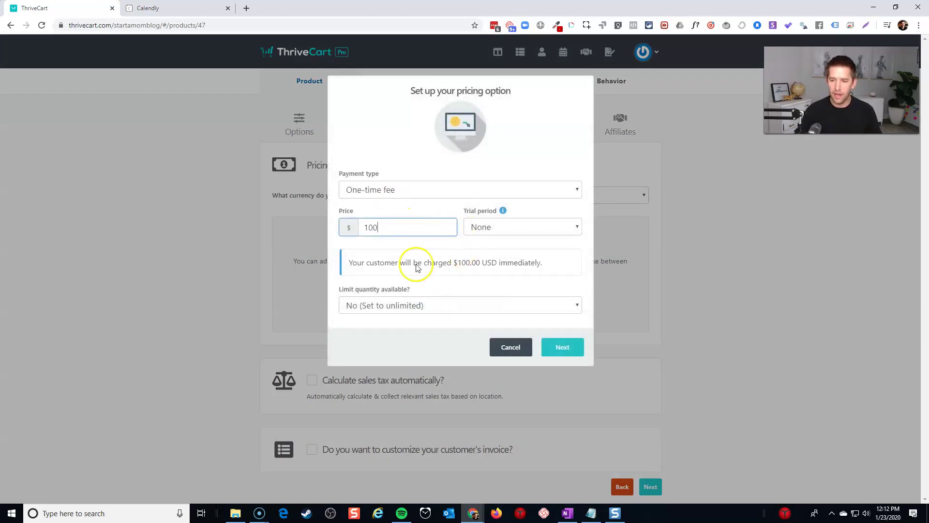
pyautogui.click(565, 353)
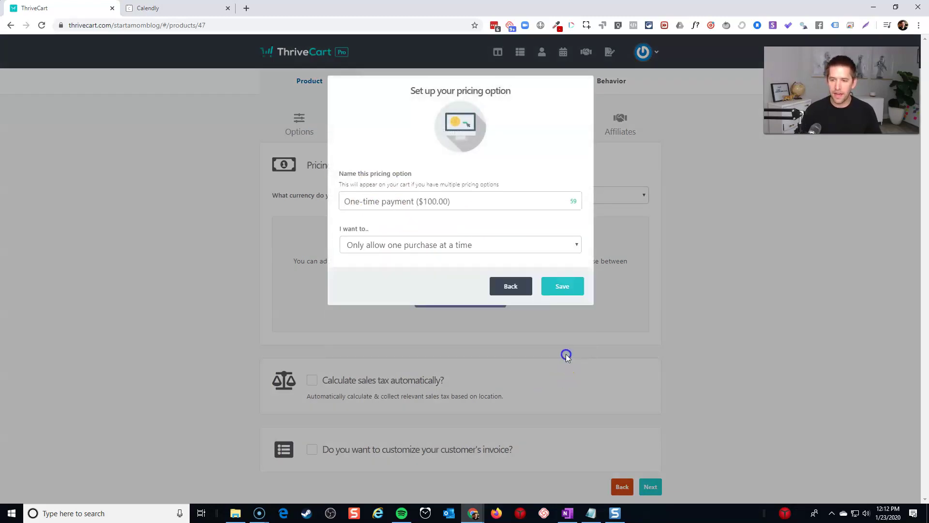
pyautogui.click(570, 288)
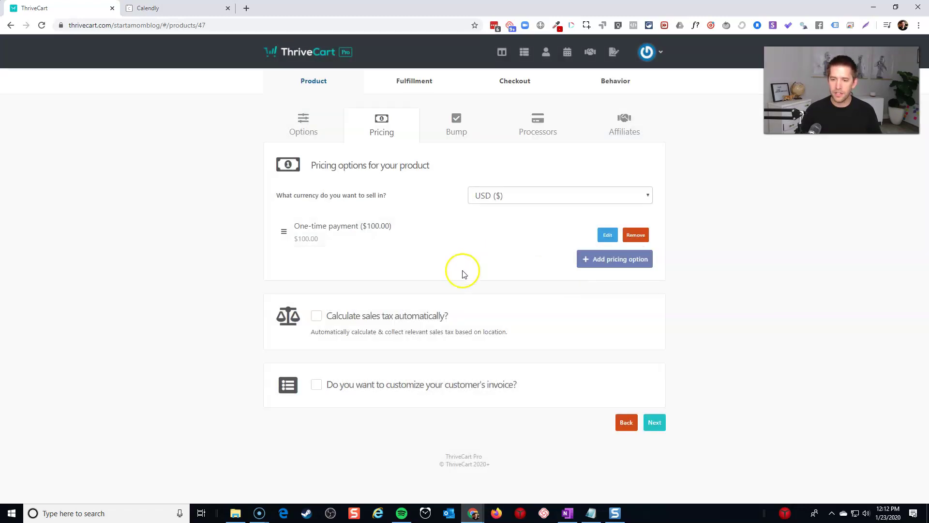
# Step: Skip the bump offer and connect the Stripe account as the payment processor
pyautogui.click(662, 424)
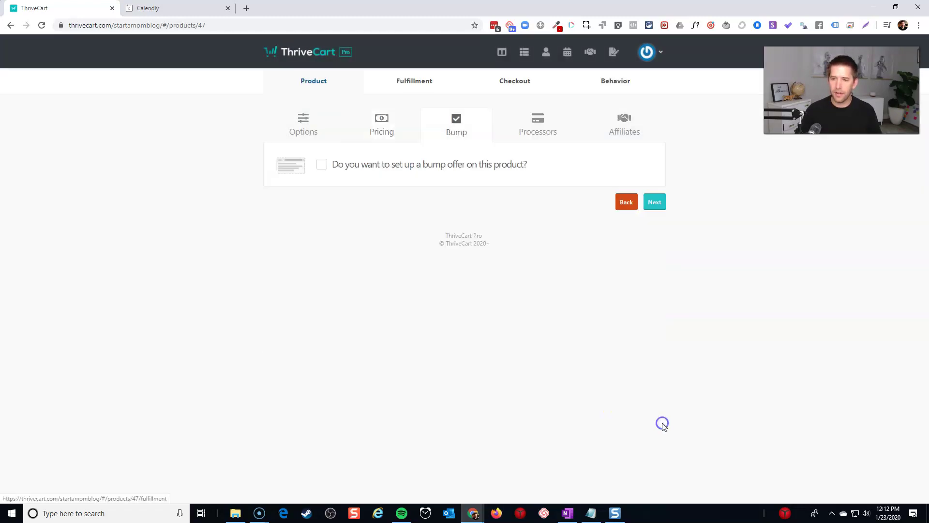
pyautogui.click(656, 204)
pyautogui.click(465, 254)
pyautogui.click(464, 202)
pyautogui.click(464, 225)
pyautogui.click(561, 366)
# Step: Skip affiliates, set support.com as support contact, and send buyers to a URL after purchase
pyautogui.click(655, 263)
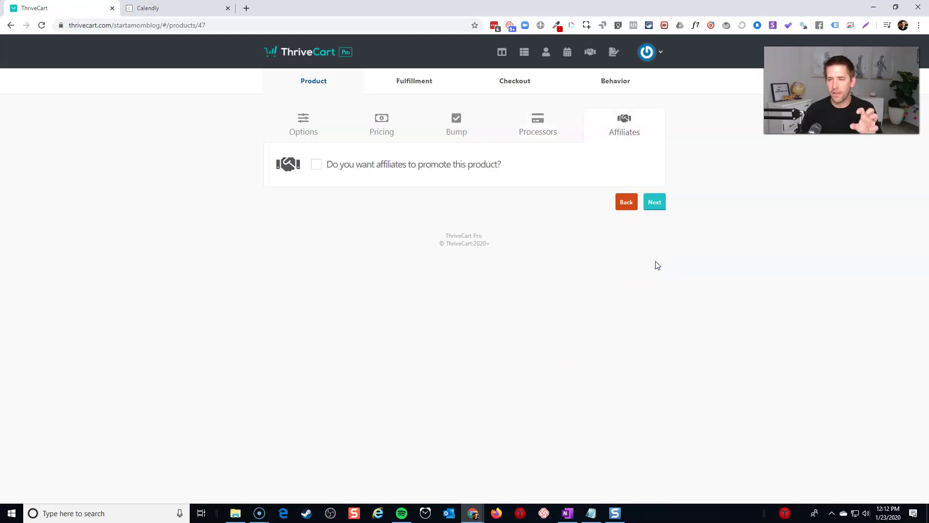
pyautogui.click(655, 203)
pyautogui.click(368, 209)
pyautogui.write('support.com')
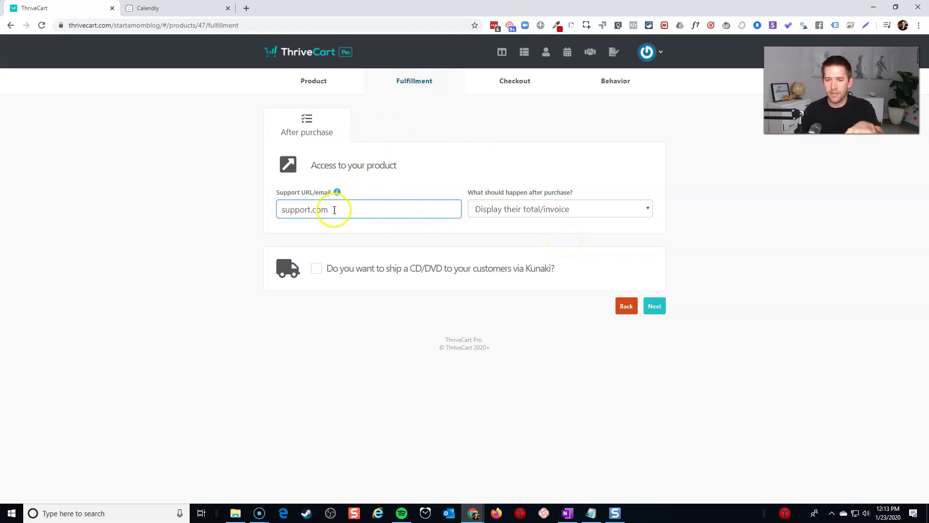
pyautogui.click(510, 209)
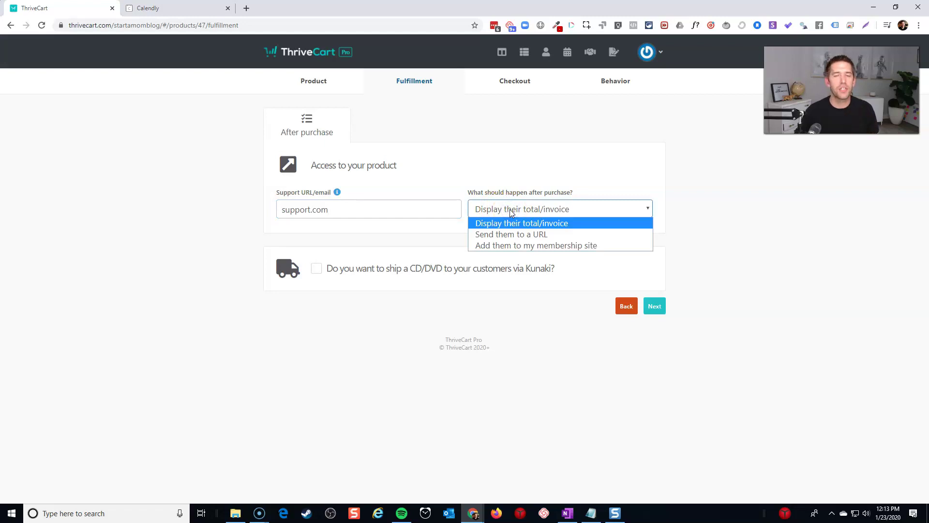
pyautogui.click(510, 235)
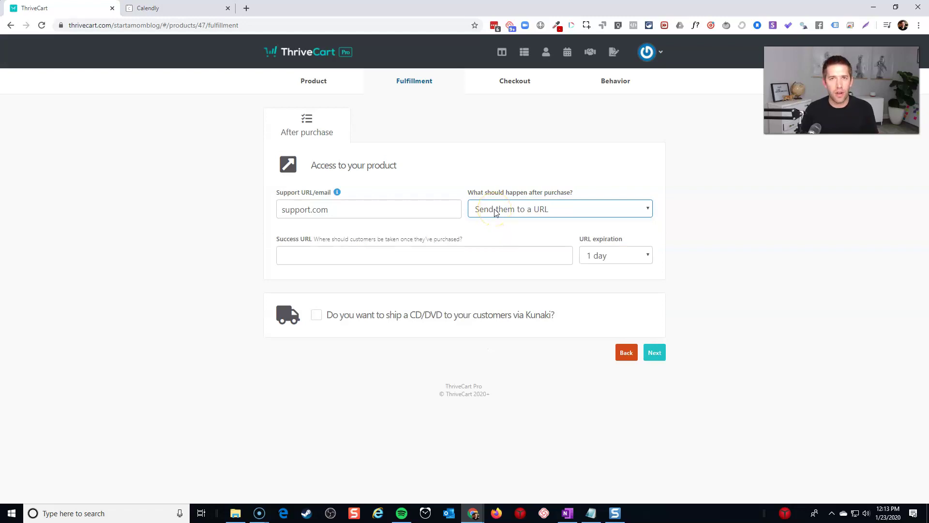
# Step: Copy the Calendly 15 Minute Meeting link, test it in a new tab, then focus ThriveCart's Success URL
pyautogui.click(193, 14)
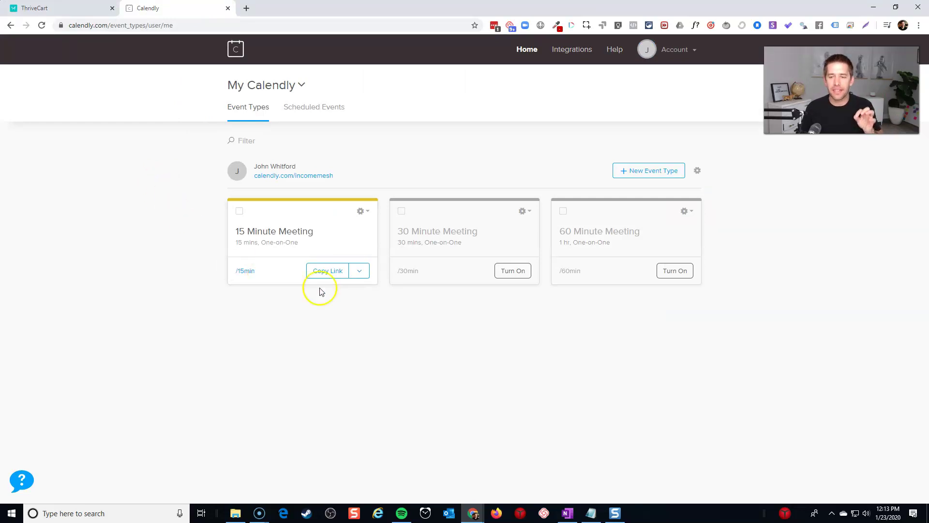
pyautogui.click(329, 276)
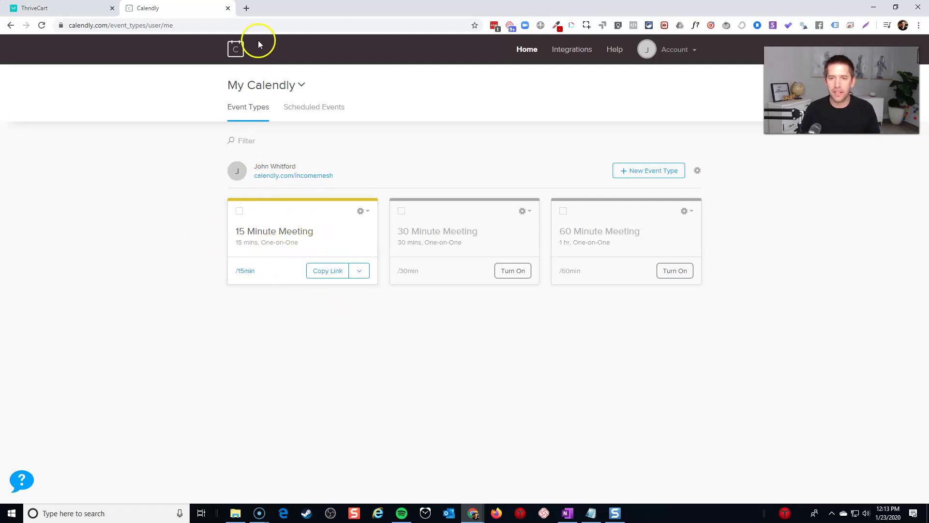
pyautogui.click(246, 8)
pyautogui.write('https://calendly.com/incomemesh/15min')
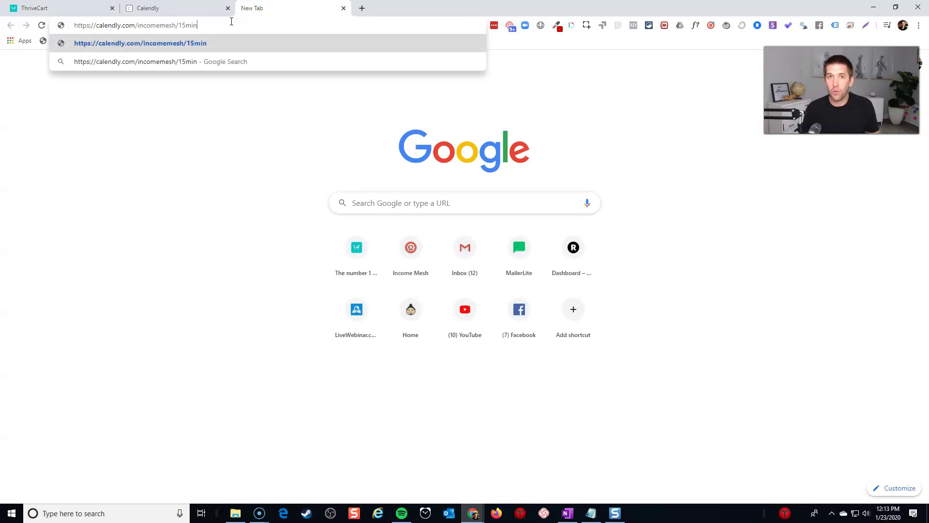
pyautogui.press('Return')
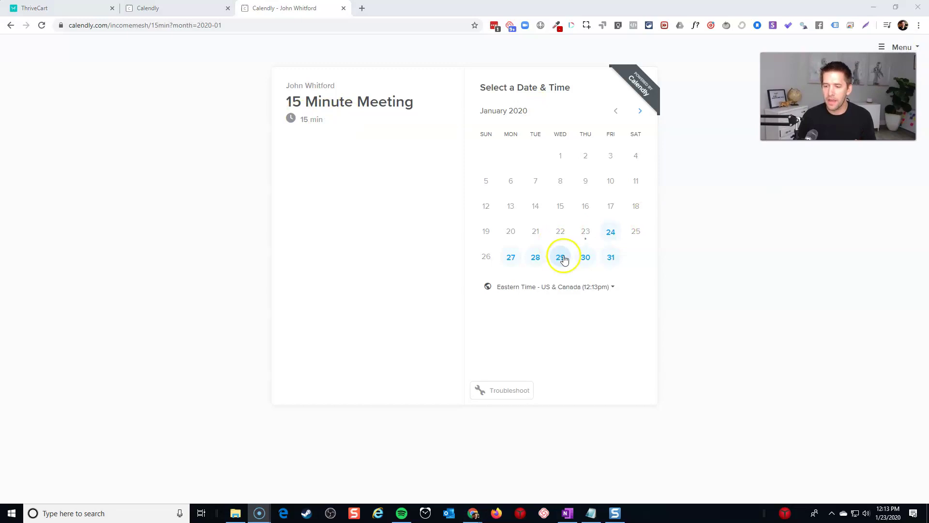
pyautogui.click(57, 11)
pyautogui.click(367, 257)
# Step: Paste the Calendly booking link as the Success URL and set URL expiration to 'A week'
pyautogui.write('https://calendly.com/incomemesh/15min')
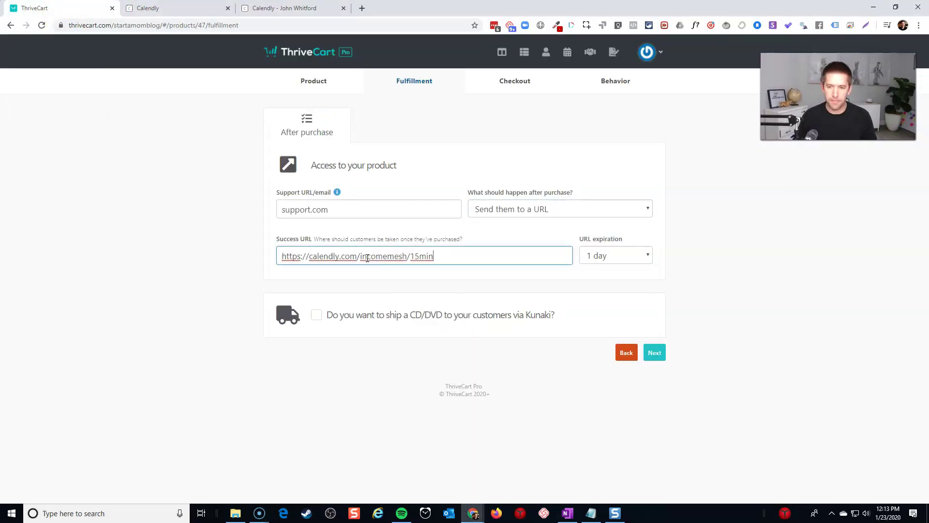
pyautogui.click(370, 261)
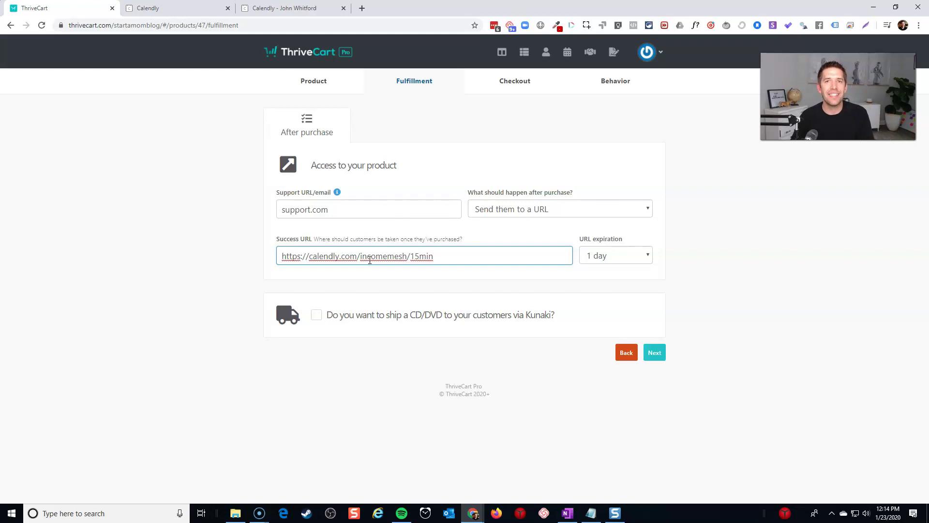
pyautogui.tripleClick(370, 260)
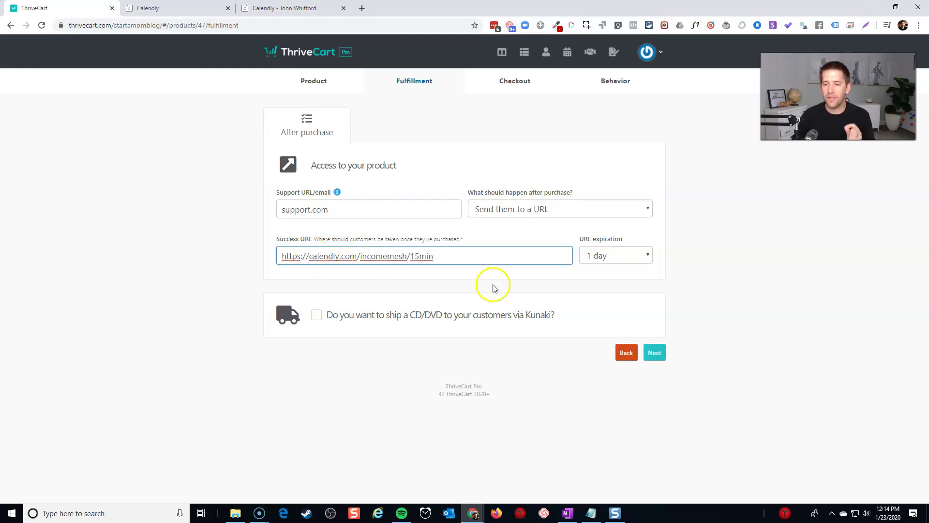
pyautogui.click(615, 240)
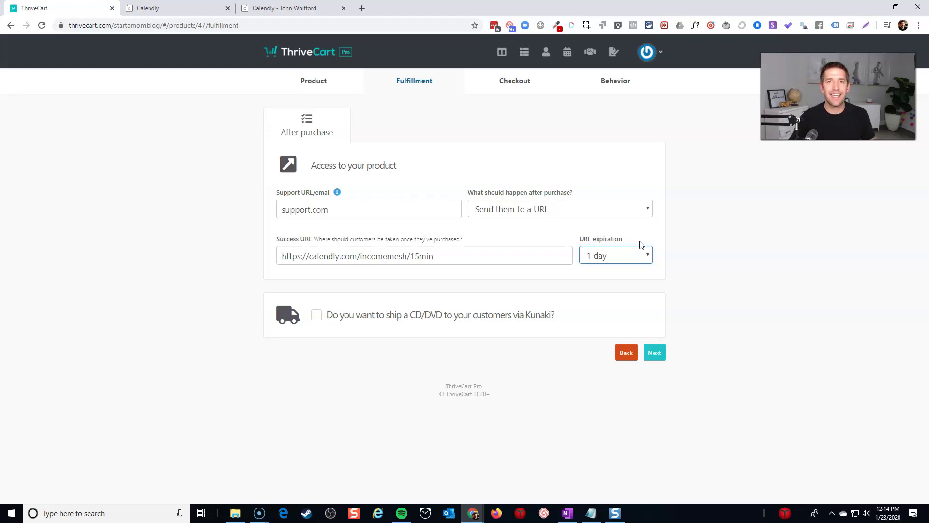
pyautogui.click(618, 257)
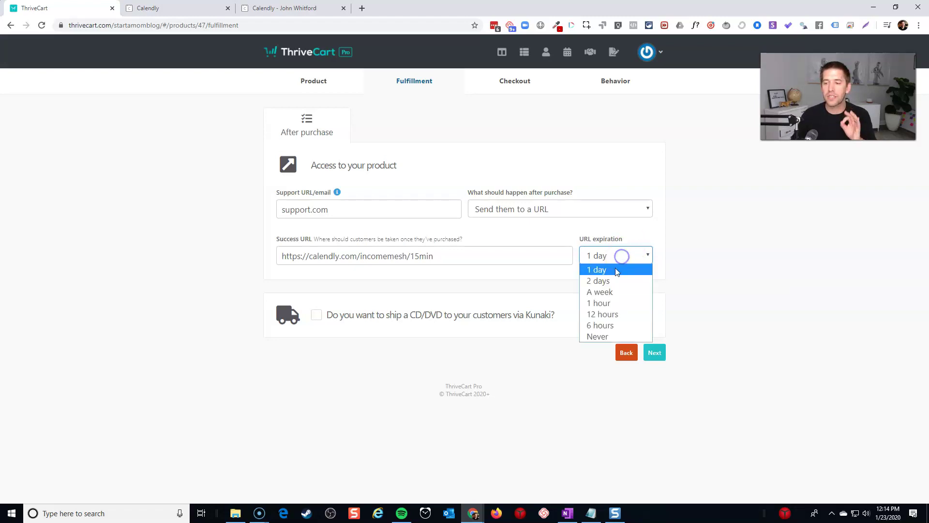
pyautogui.click(610, 292)
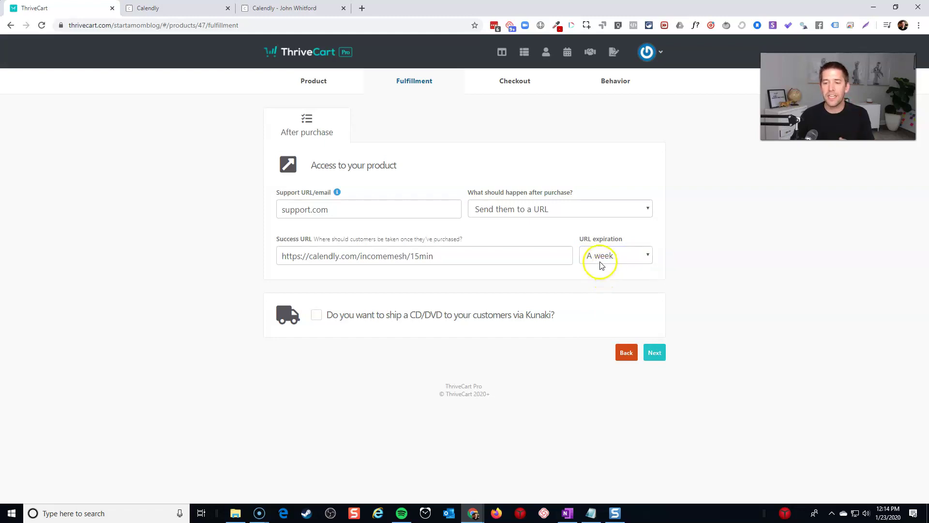
pyautogui.click(444, 258)
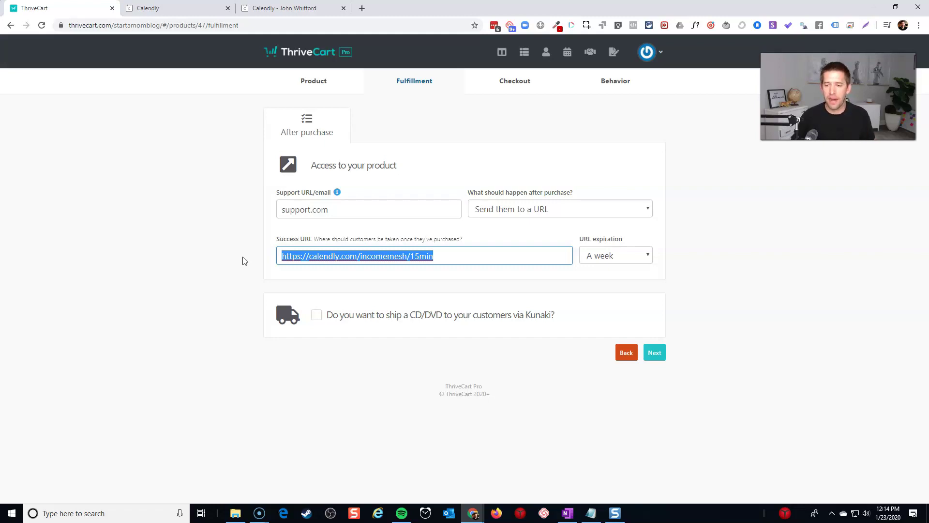
pyautogui.click(244, 259)
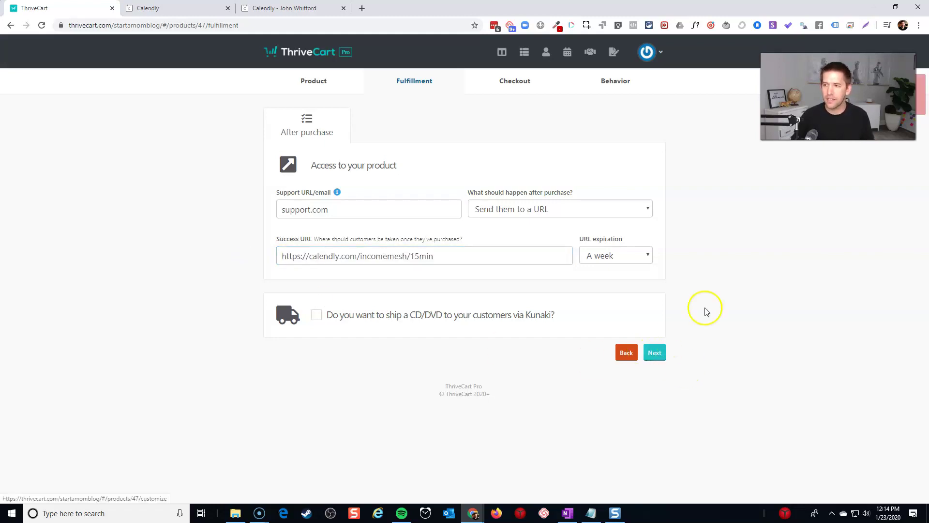
# Step: Replace support.com with the full support e-mail address
pyautogui.click(291, 208)
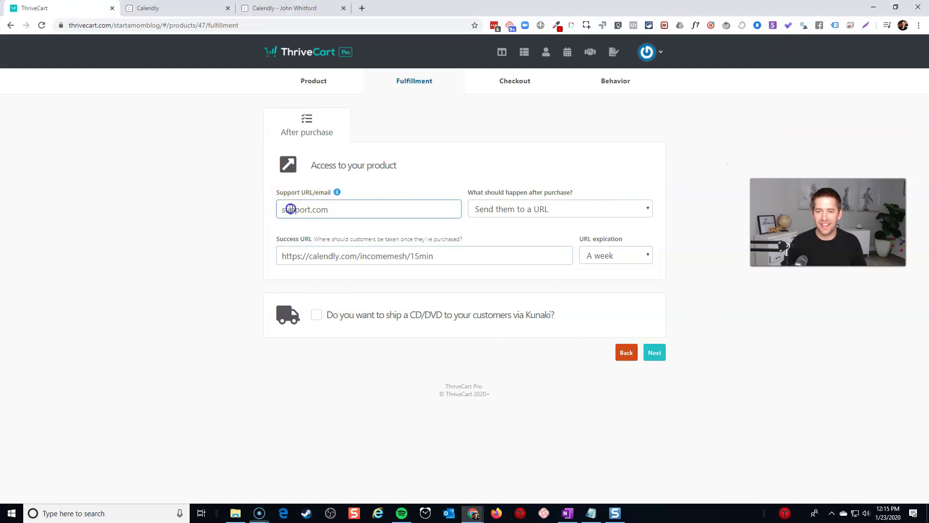
pyautogui.doubleClick(302, 210)
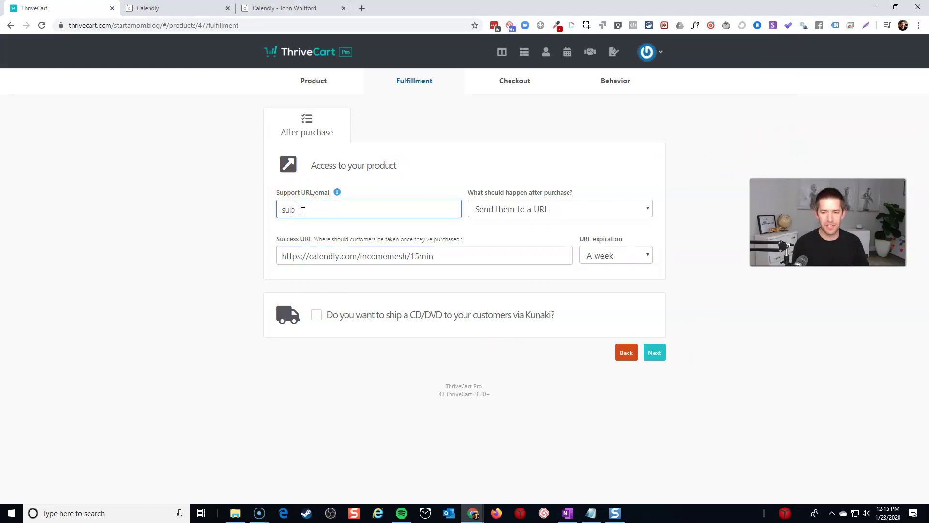
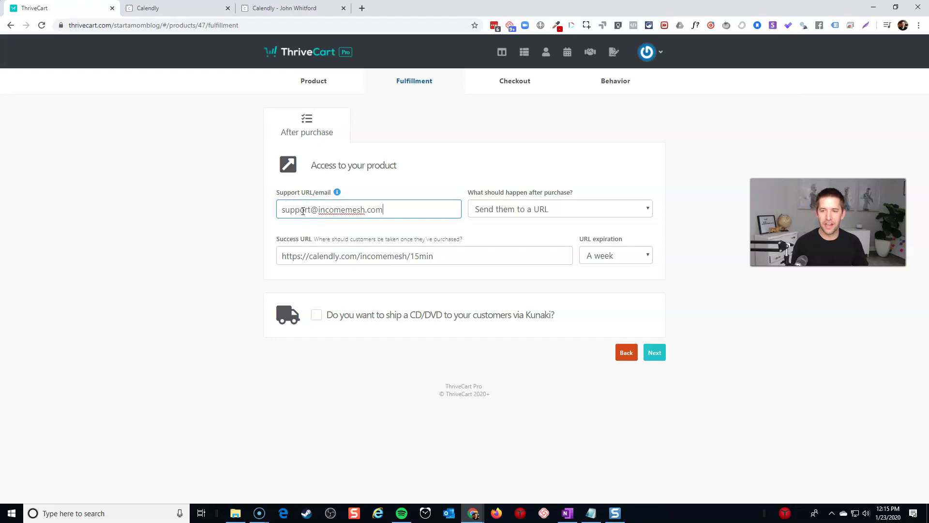
# Step: Choose the Single-step cart type and launch the cart design editor
pyautogui.click(654, 356)
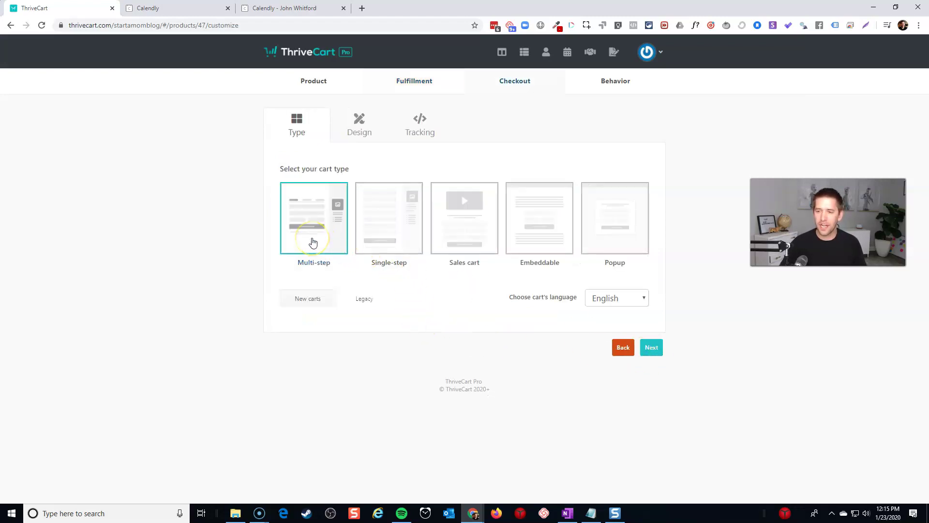
pyautogui.click(375, 222)
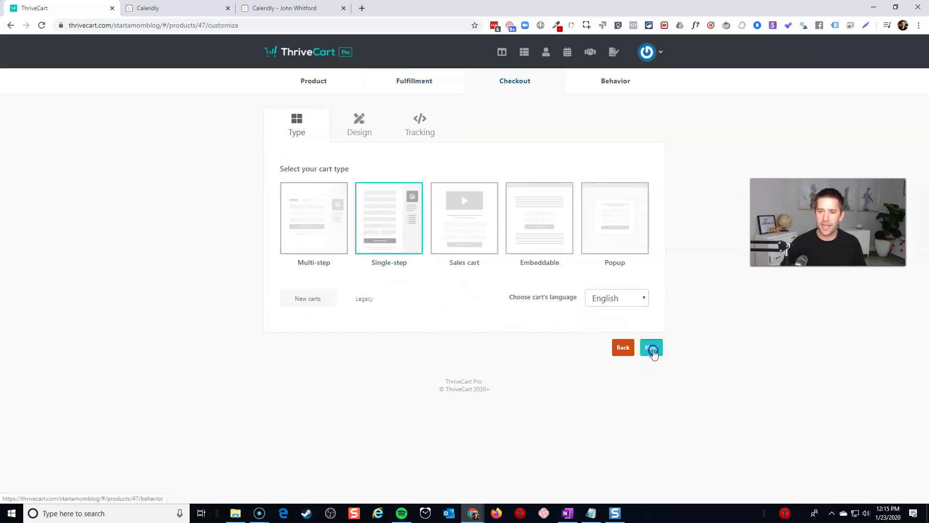
pyautogui.click(651, 347)
pyautogui.click(461, 217)
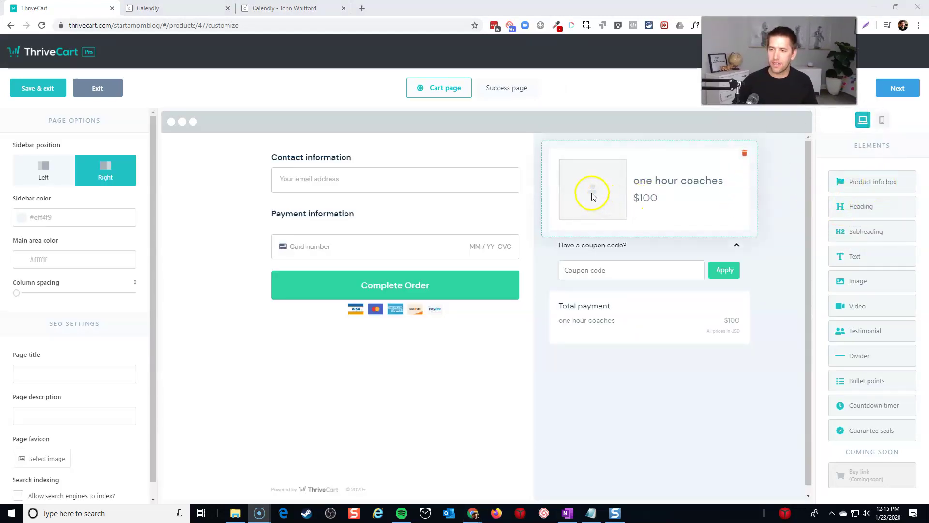
# Step: Set the laptop cover image in the product info box
pyautogui.click(577, 193)
pyautogui.click(577, 194)
pyautogui.click(480, 197)
pyautogui.click(577, 264)
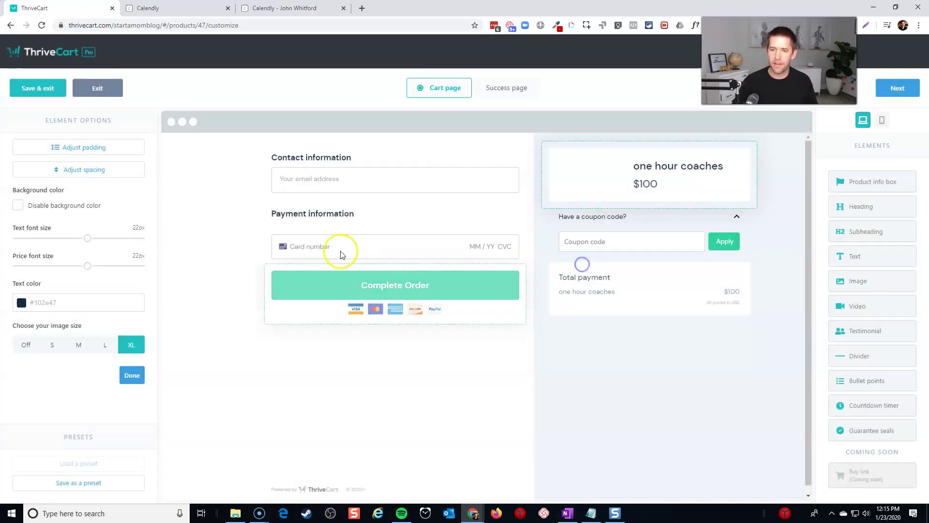
# Step: Add a 'Sign up for my coaching below…' heading above Contact information with extra bottom spacing
pyautogui.moveTo(861, 207); pyautogui.dragTo(431, 160)
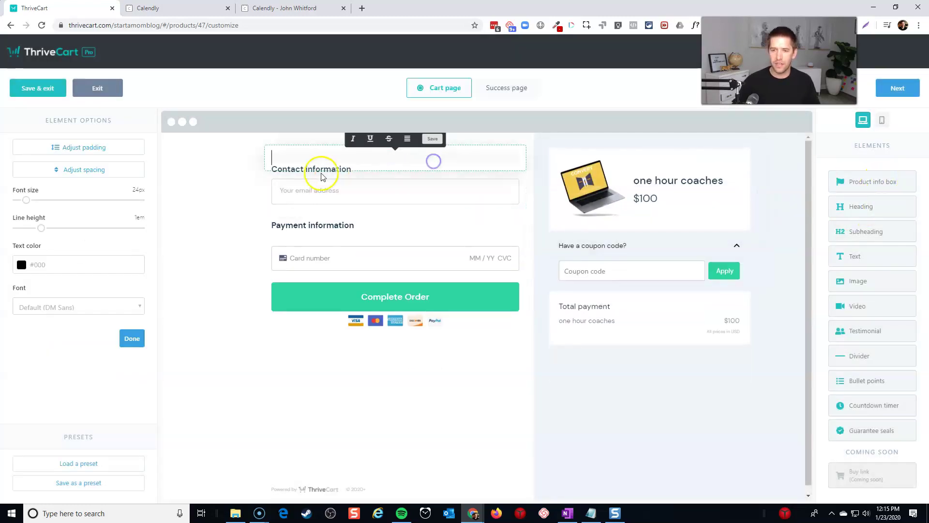
pyautogui.write('Sign up for my coaching')
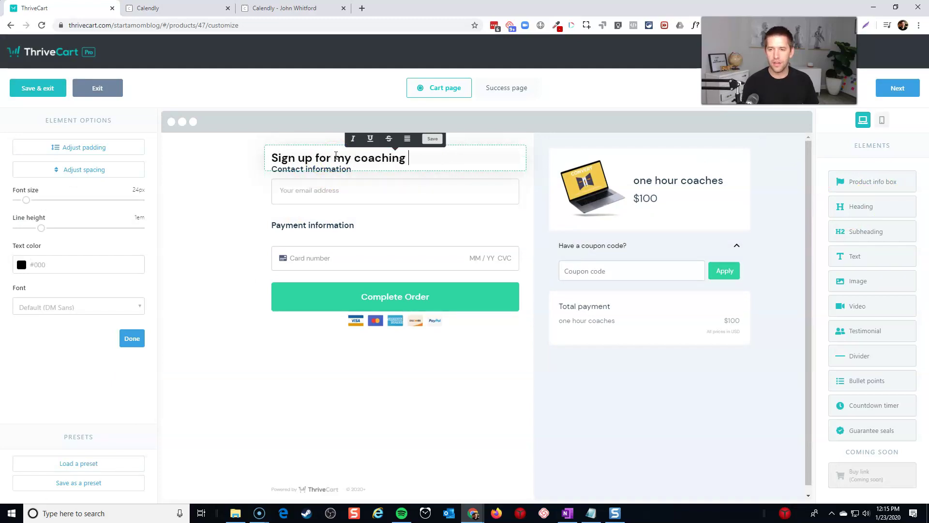
pyautogui.write(' below. YOu')
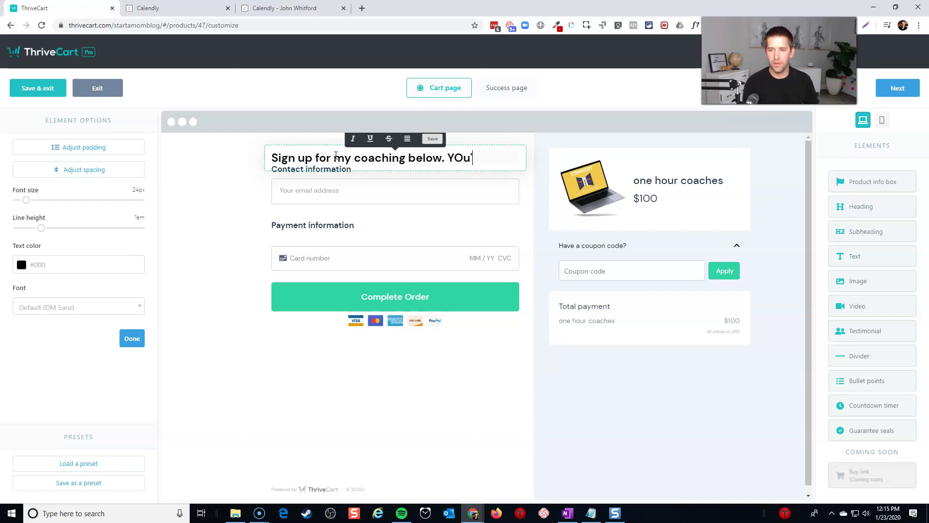
pyautogui.write("'ll be directed to a booking link on th")
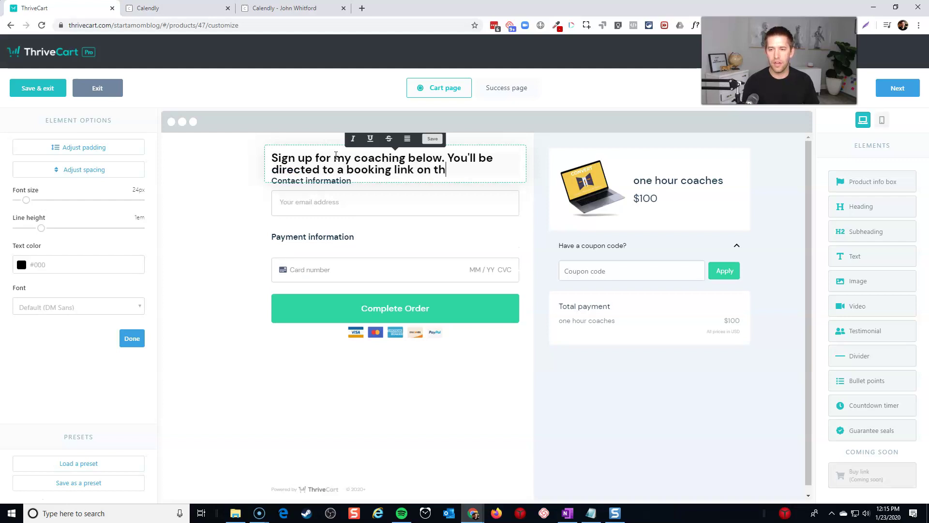
pyautogui.write('You Page')
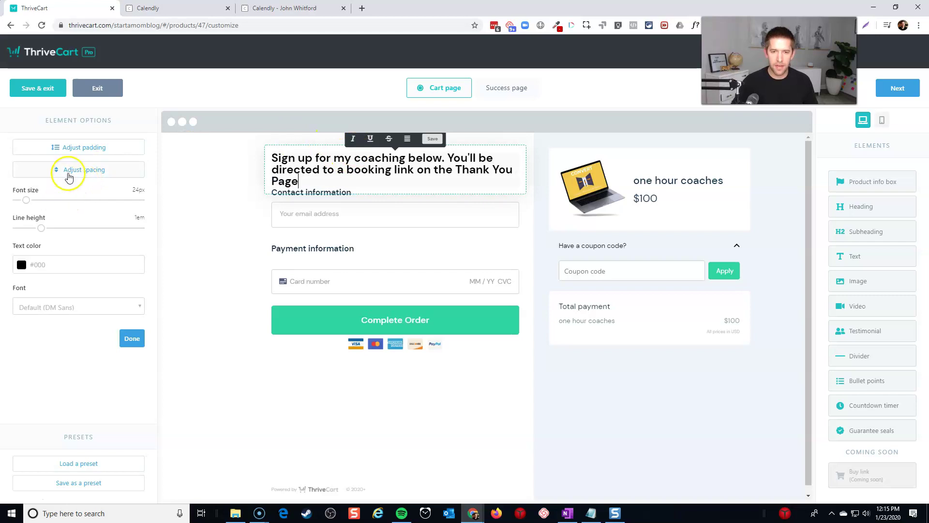
pyautogui.click(69, 170)
pyautogui.moveTo(92, 193); pyautogui.dragTo(99, 193)
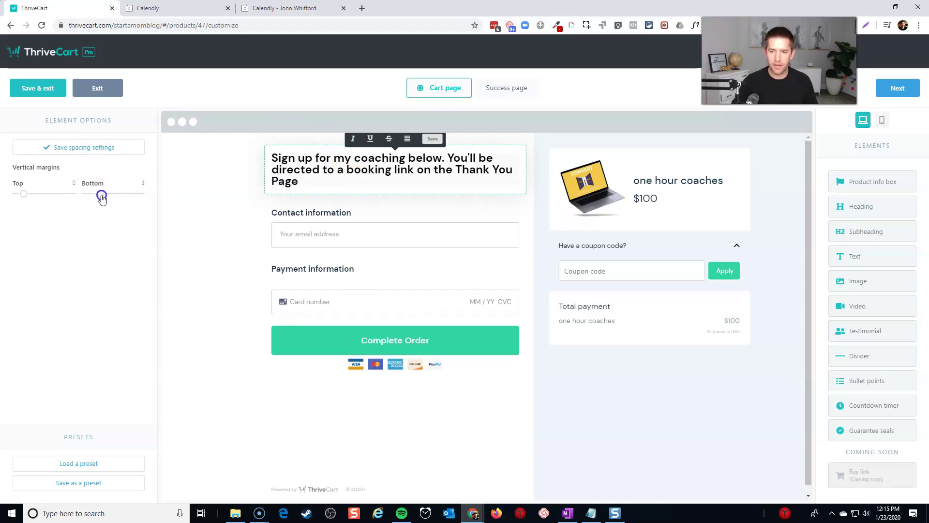
pyautogui.click(234, 233)
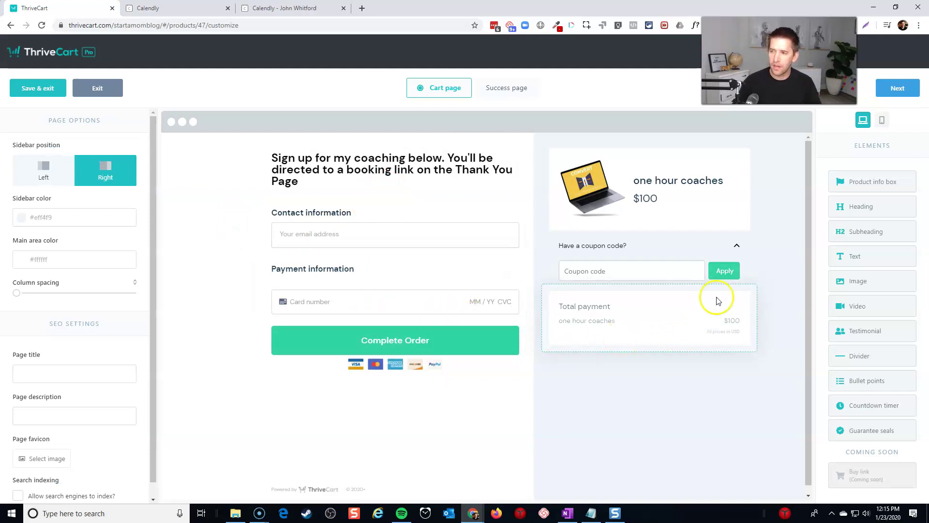
pyautogui.click(899, 87)
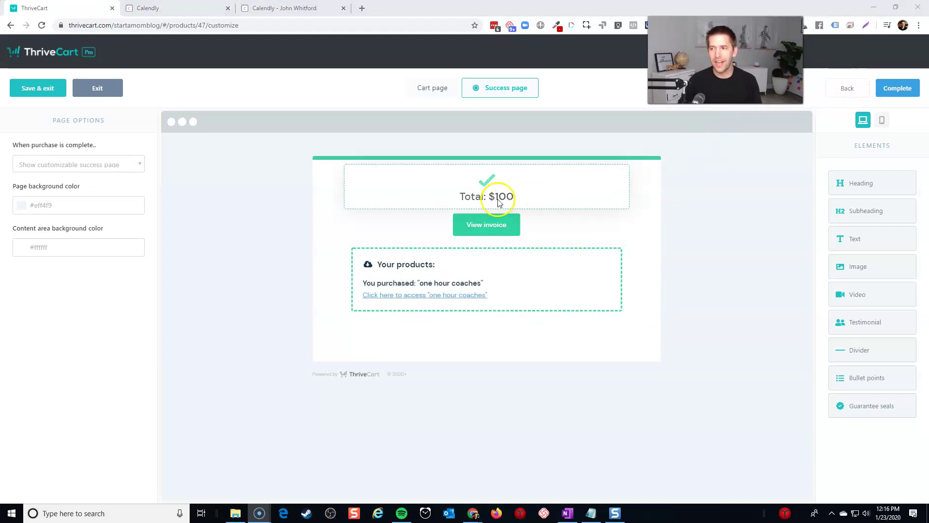
# Step: Complete the design, pass Tracking and Behavior, save the product, and view its checkout page
pyautogui.click(897, 88)
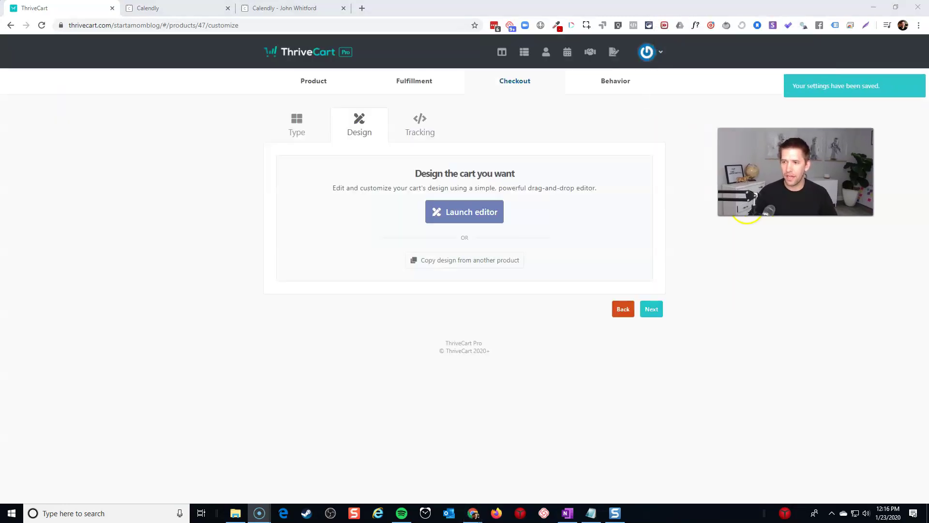
pyautogui.click(651, 309)
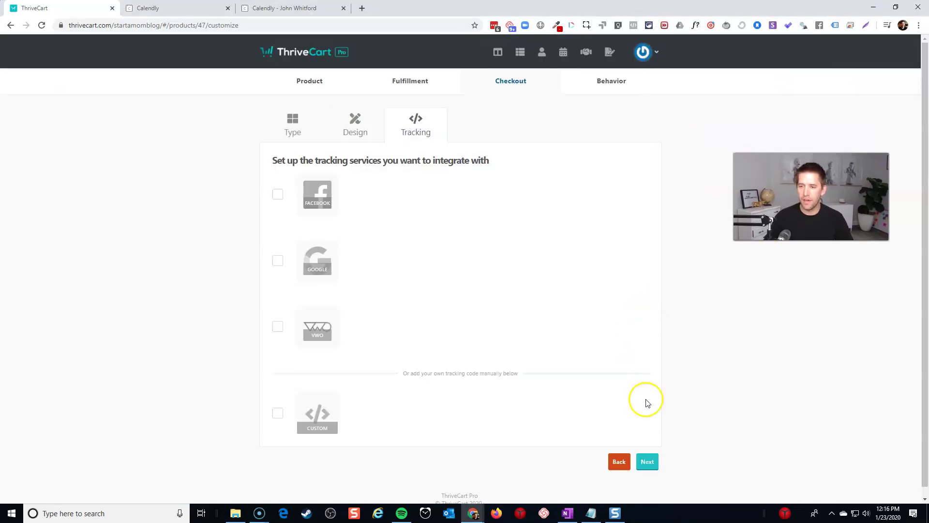
pyautogui.click(651, 462)
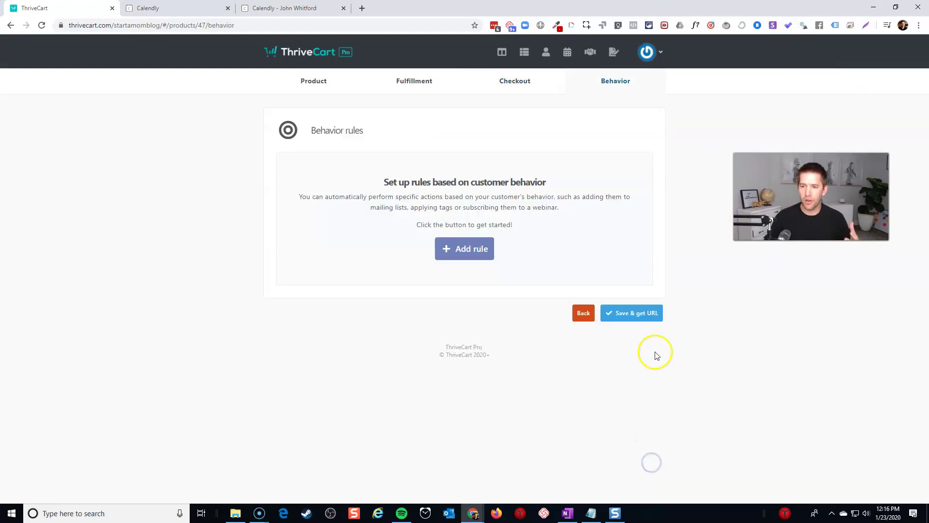
pyautogui.click(649, 315)
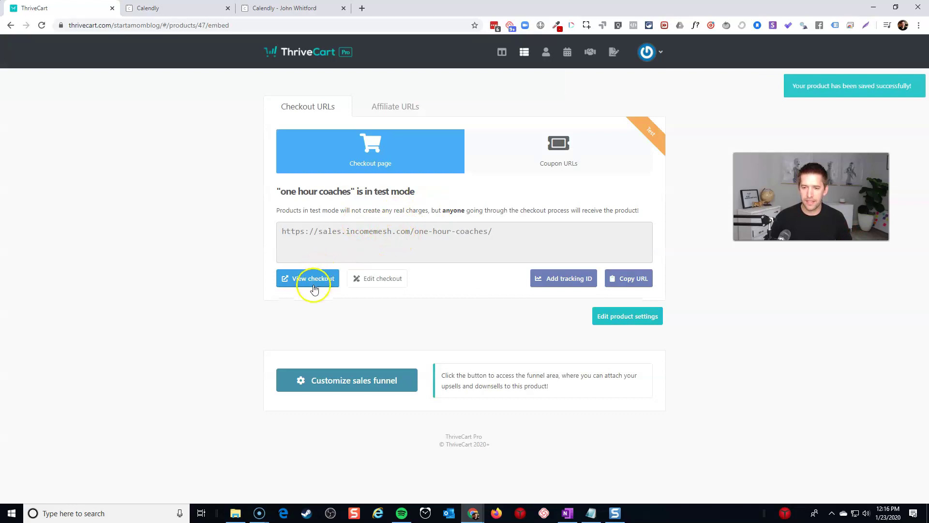
pyautogui.click(314, 289)
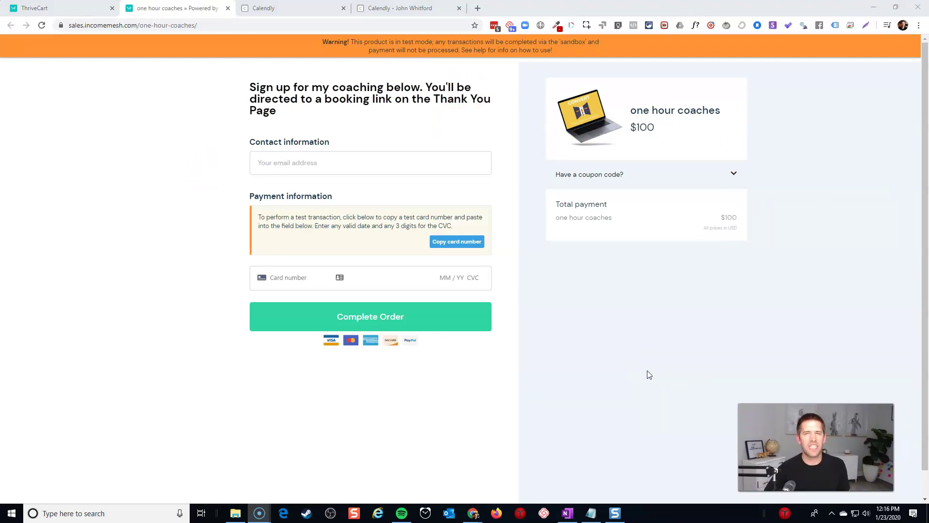
pyautogui.click(322, 165)
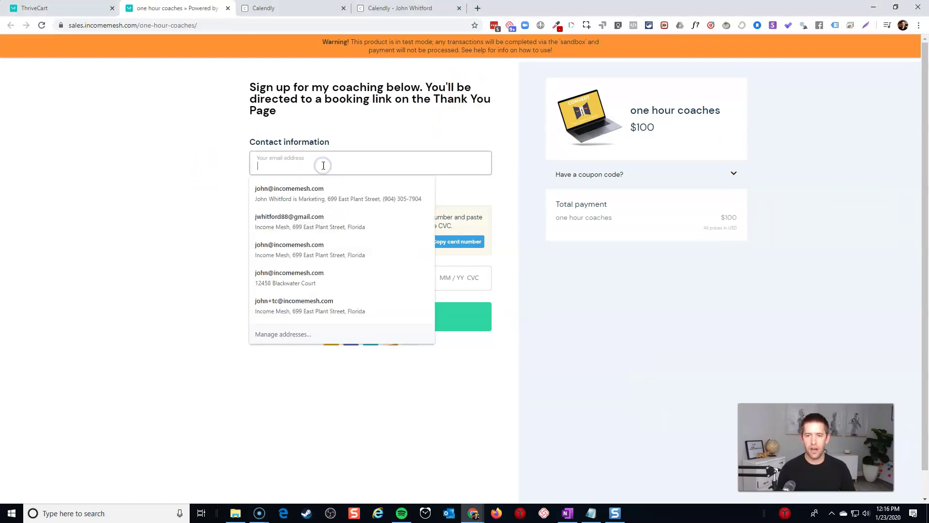
pyautogui.click(290, 220)
pyautogui.click(289, 279)
pyautogui.write('4242 4242 4242 4242 04 / 24 242')
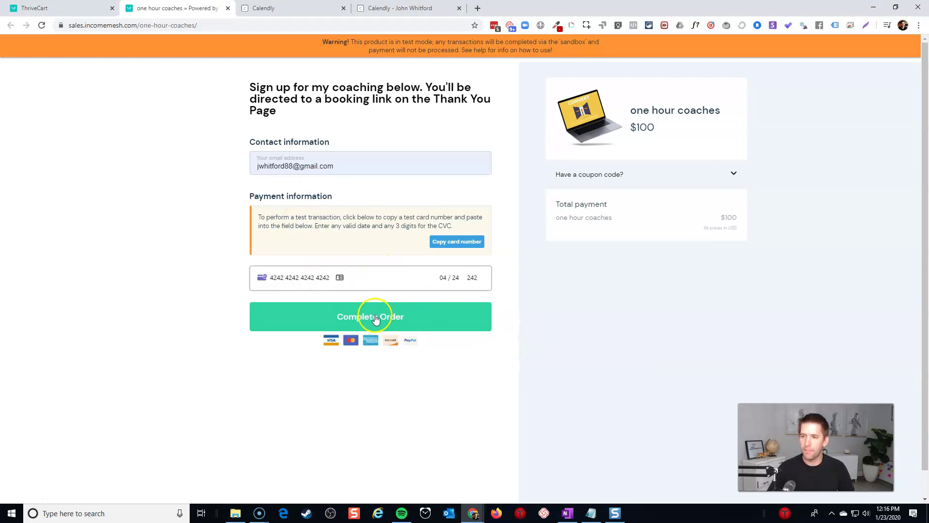
pyautogui.click(376, 318)
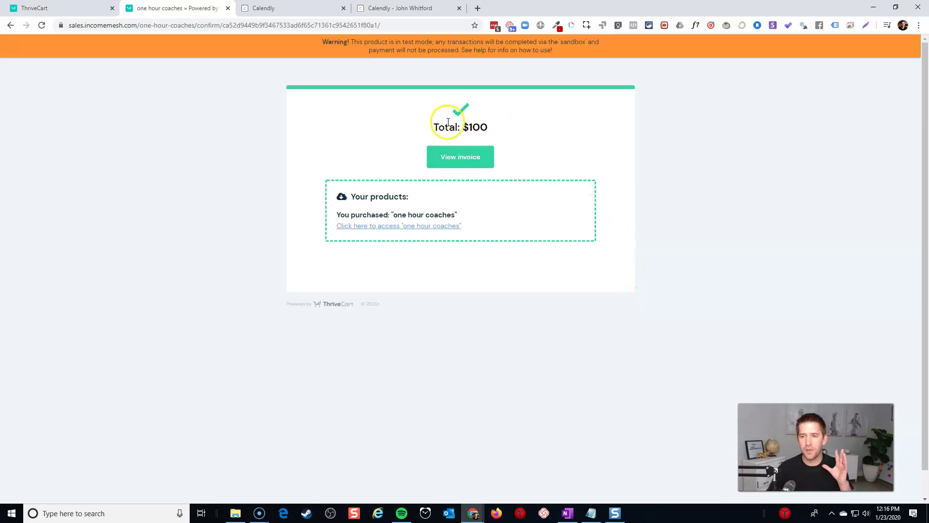
# Step: Review and close the $100 invoice, then follow the access link to the Calendly booking page
pyautogui.click(467, 160)
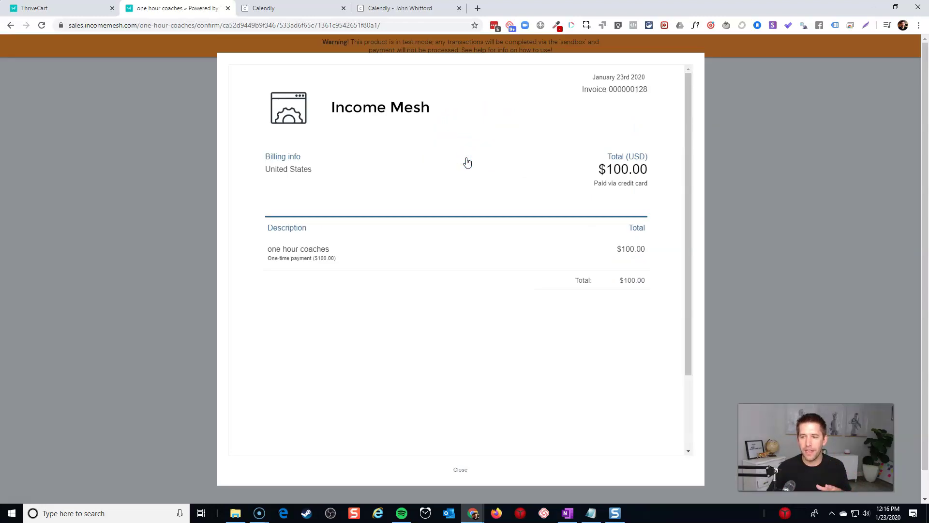
pyautogui.scroll(-3, 423, 215)
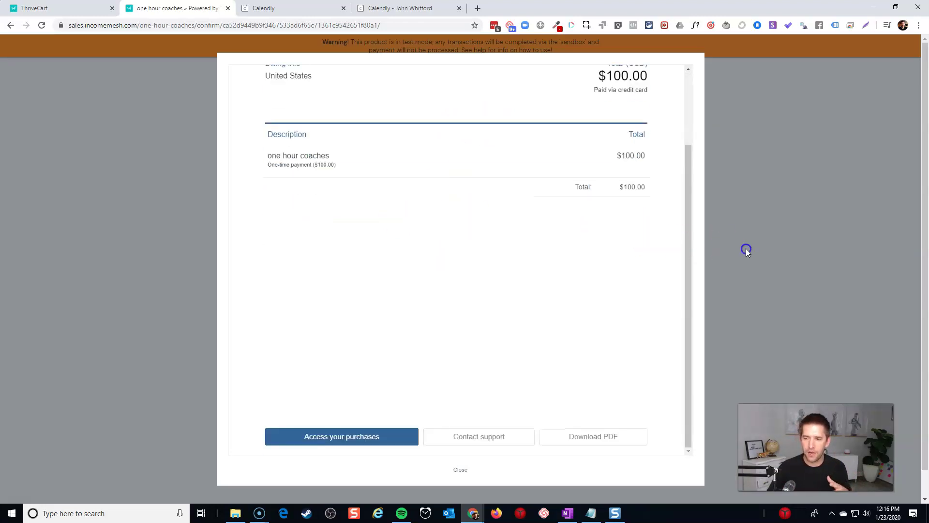
pyautogui.scroll(1, 589, 187)
pyautogui.scroll(2, 605, 159)
pyautogui.click(622, 143)
pyautogui.click(160, 262)
pyautogui.scroll(-3, 407, 319)
pyautogui.click(457, 470)
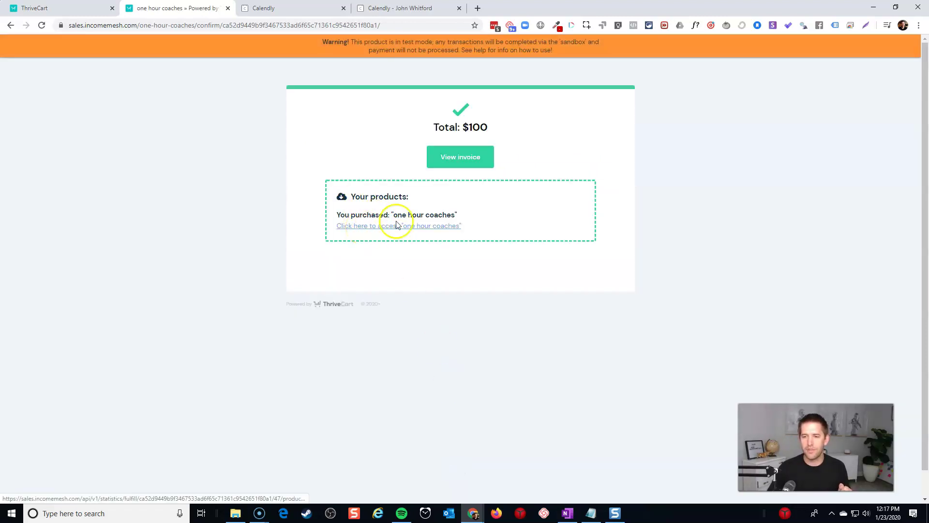
pyautogui.click(369, 227)
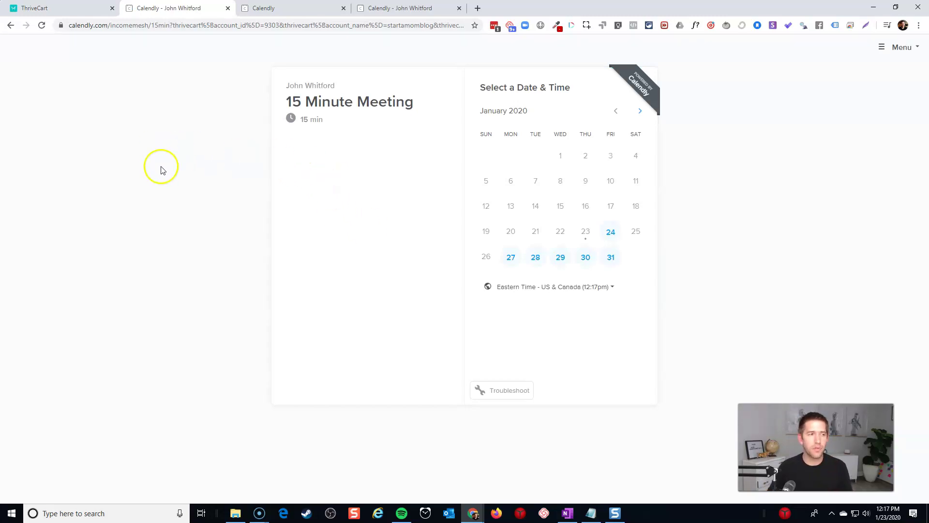
# Step: Go back from the Calendly booking page to the $100 order confirmation
pyautogui.hotkey('alt', 'Left')
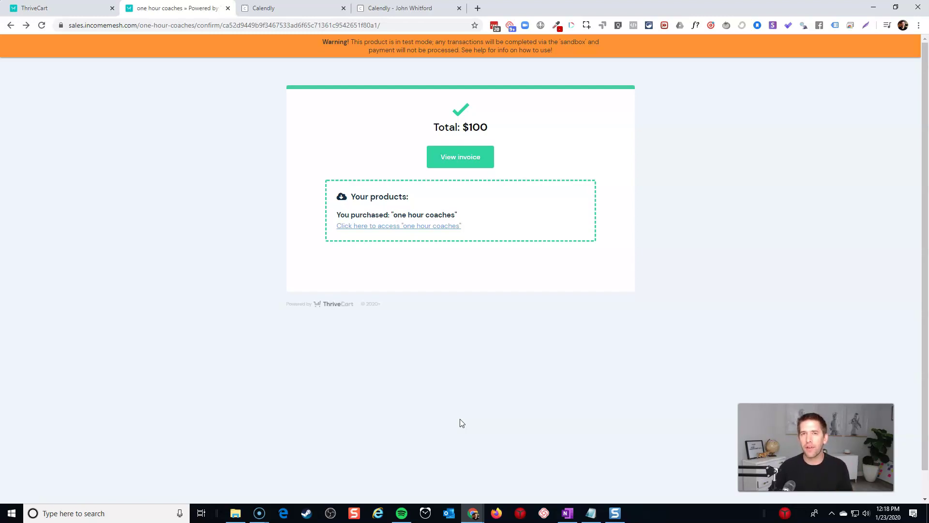
# Step: Go from the ThriveCart product page back to the products list and open the Upsells list
pyautogui.click(61, 10)
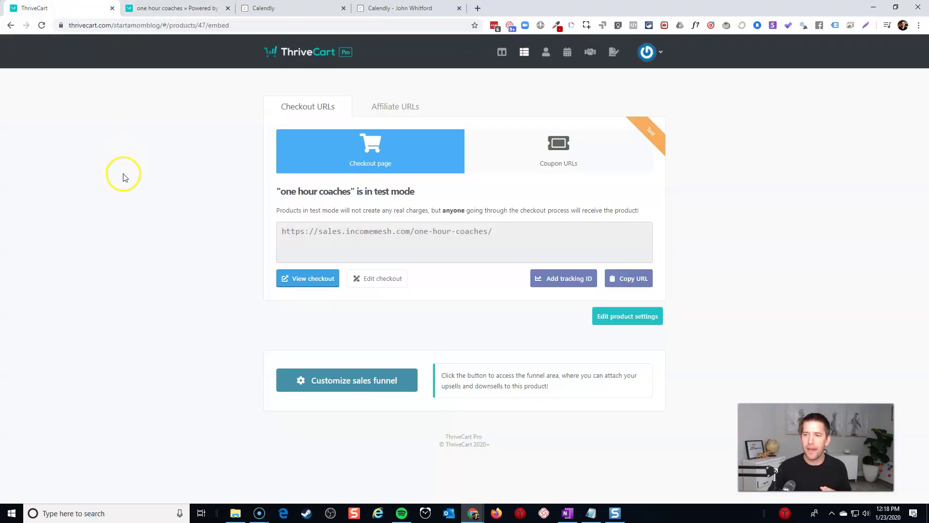
pyautogui.click(525, 51)
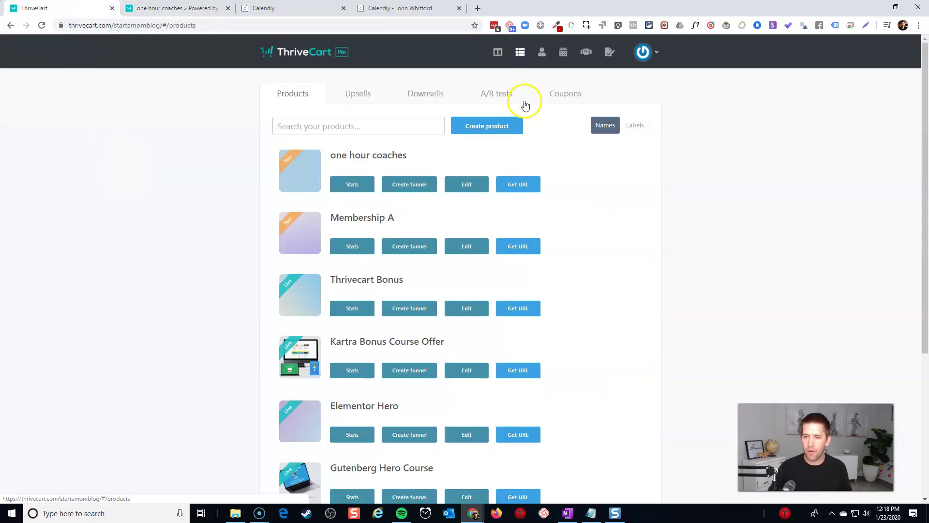
pyautogui.click(355, 96)
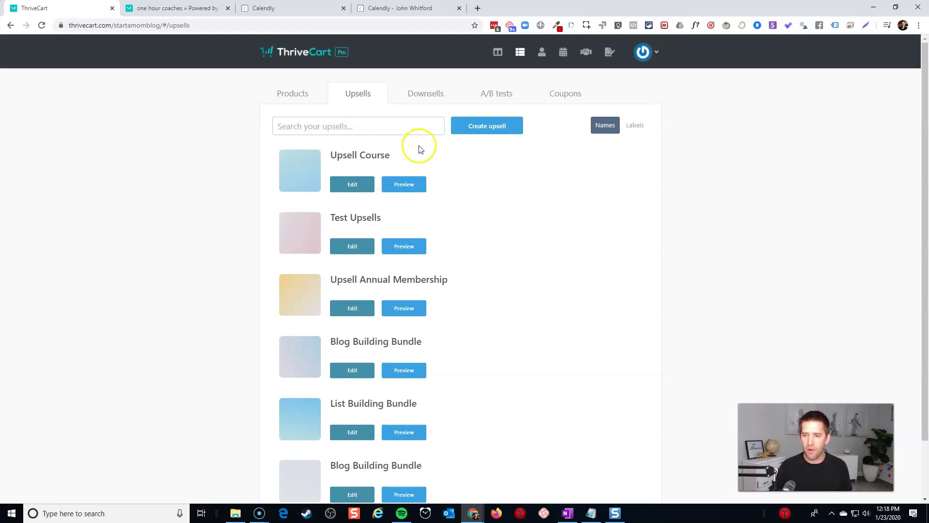
# Step: Start a new digital upsell named 'Monthly Coaching Plan' and continue to its pricing options
pyautogui.click(497, 133)
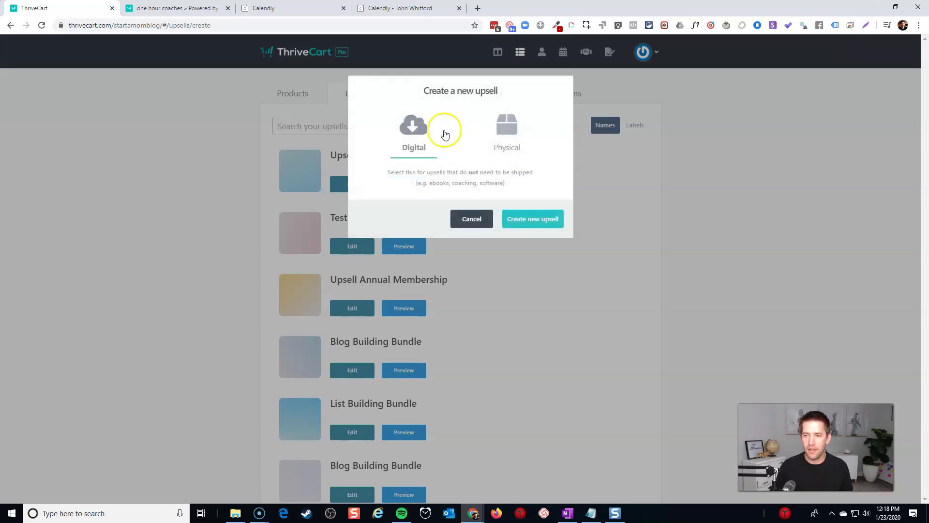
pyautogui.click(541, 218)
pyautogui.click(356, 179)
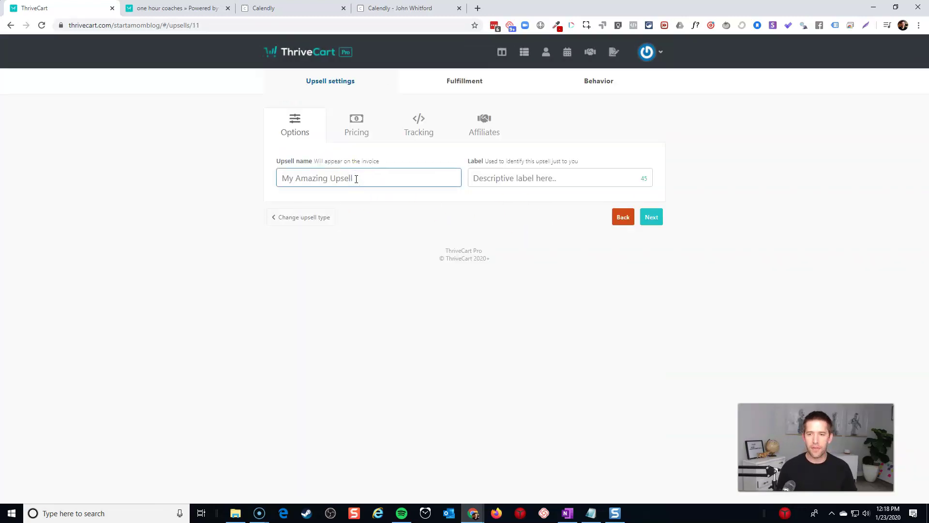
pyautogui.write('Monthly Coaching Plan')
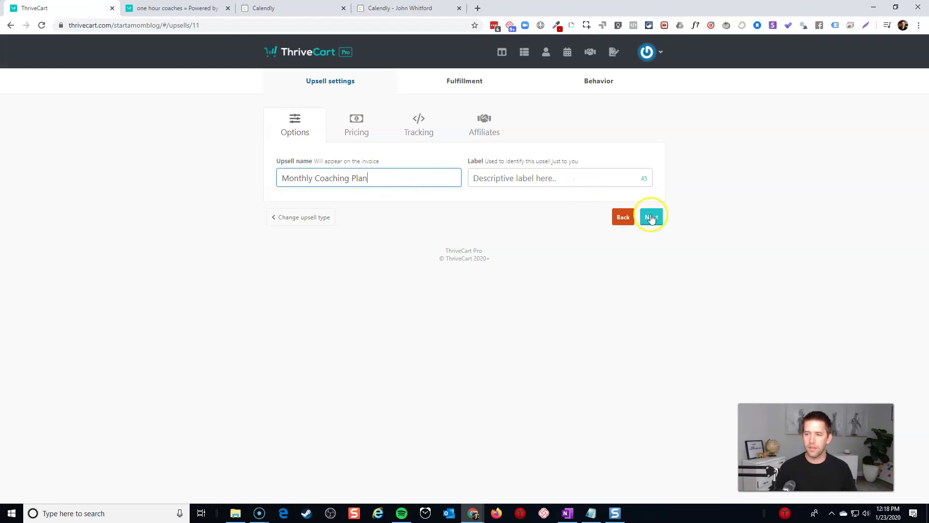
pyautogui.click(651, 216)
pyautogui.click(429, 209)
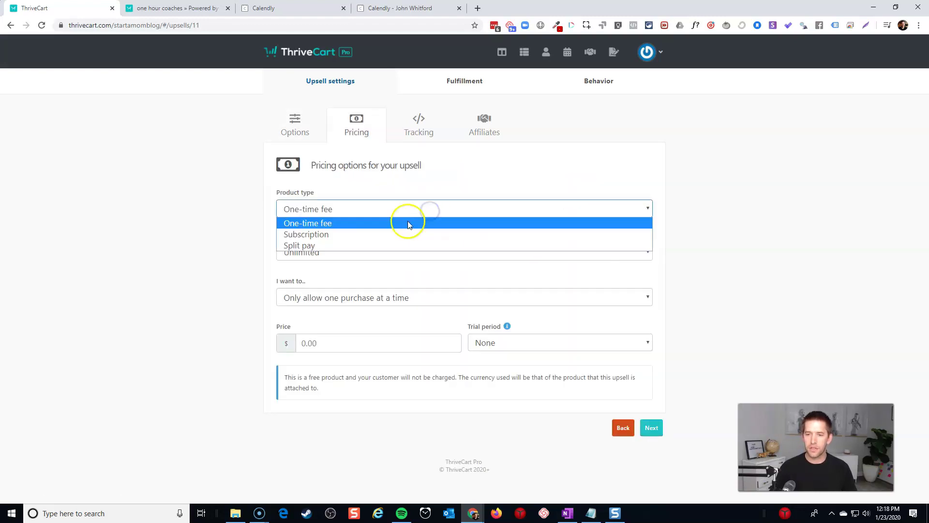
# Step: Price the upsell as a $200 monthly subscription with unlimited quantity and $200 charged today
pyautogui.click(392, 234)
pyautogui.click(380, 251)
pyautogui.click(379, 250)
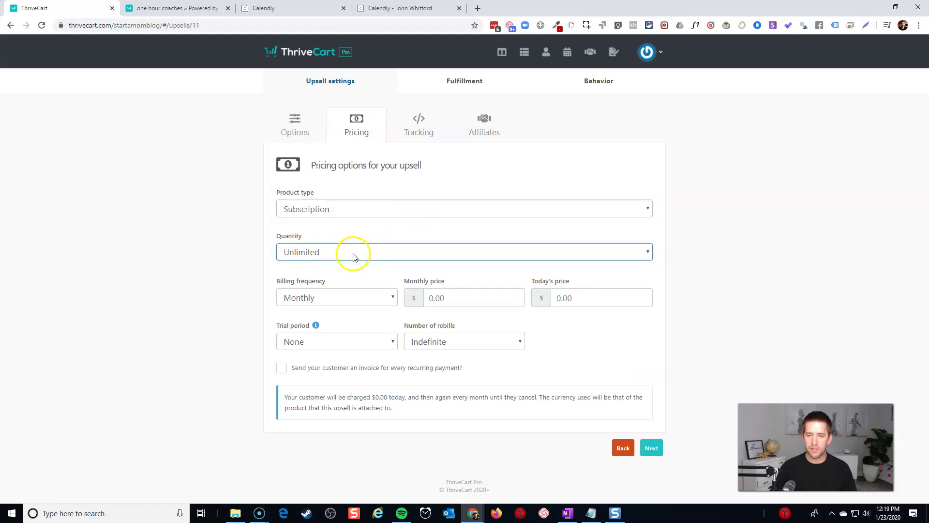
pyautogui.click(452, 299)
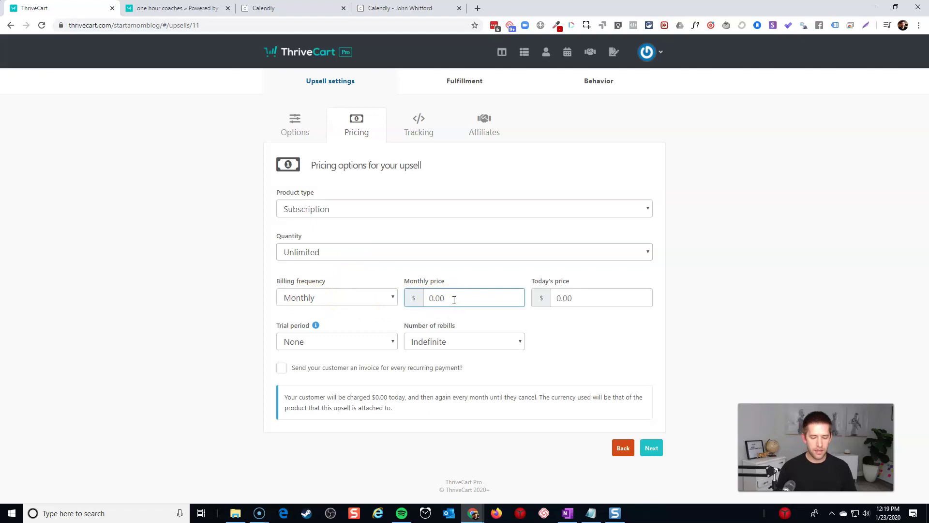
pyautogui.write('200')
pyautogui.press('Tab')
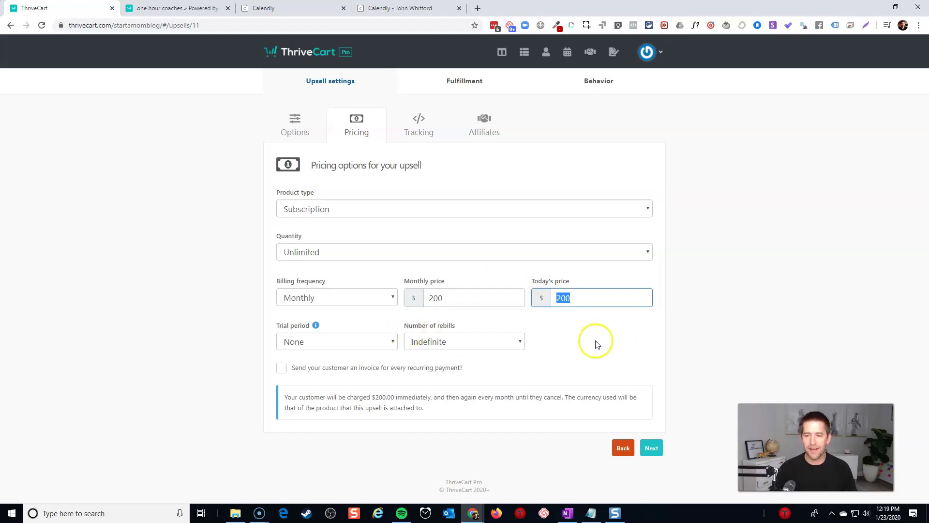
pyautogui.press('Tab')
pyautogui.press('Tab')
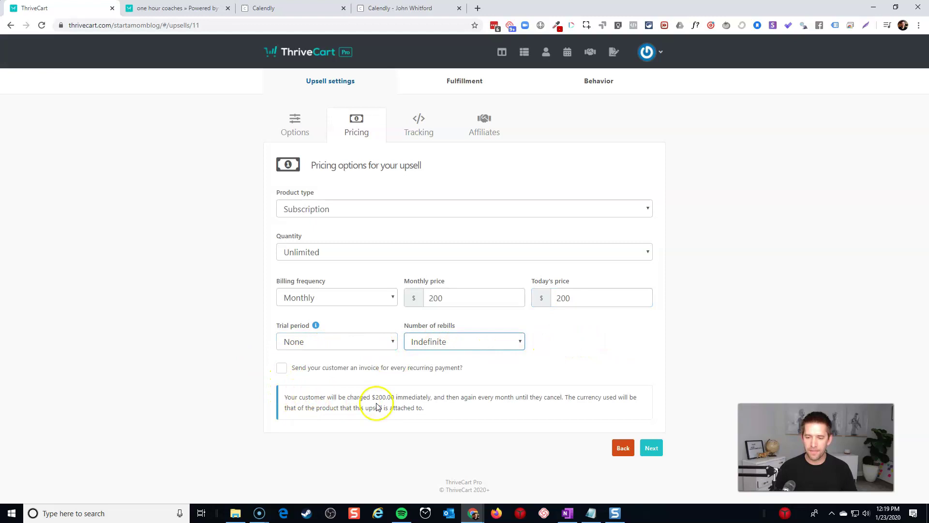
pyautogui.click(597, 353)
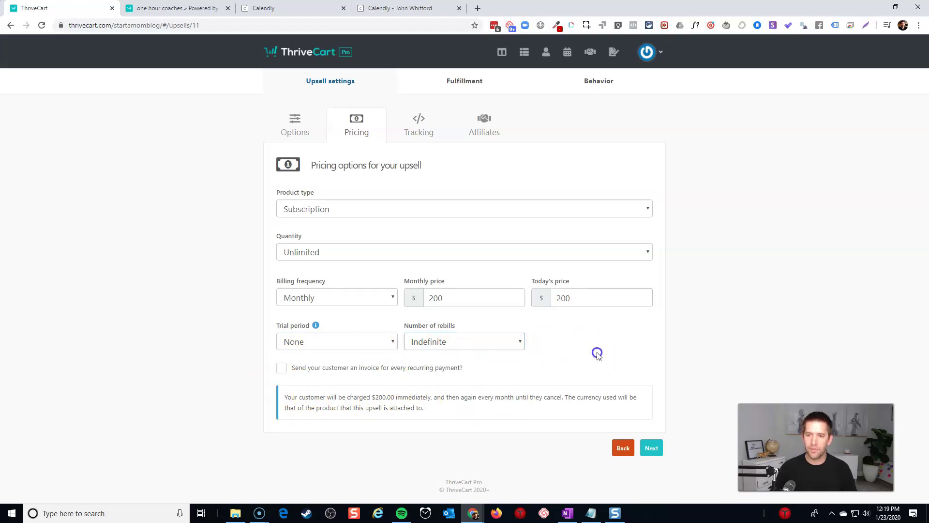
# Step: Skip tracking and affiliates and set the success link text to 'Click here to schedule your coaching'
pyautogui.click(653, 450)
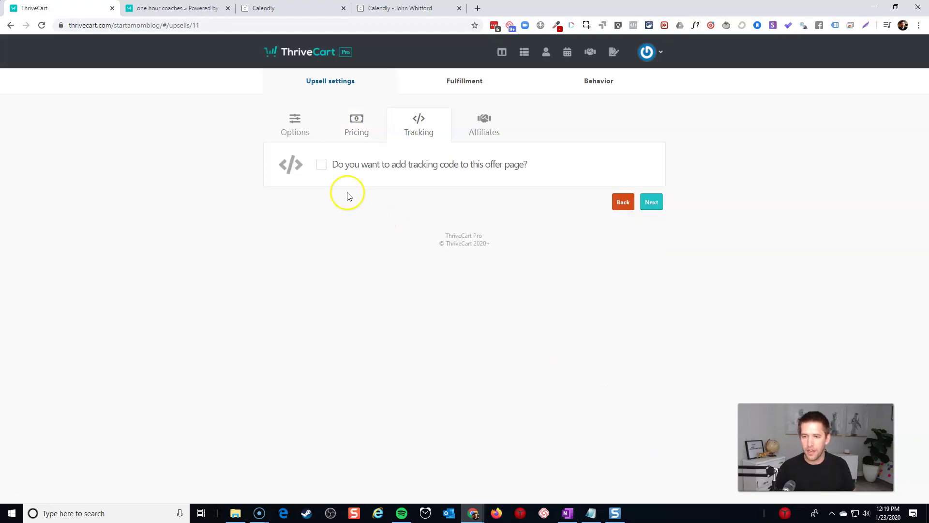
pyautogui.click(649, 203)
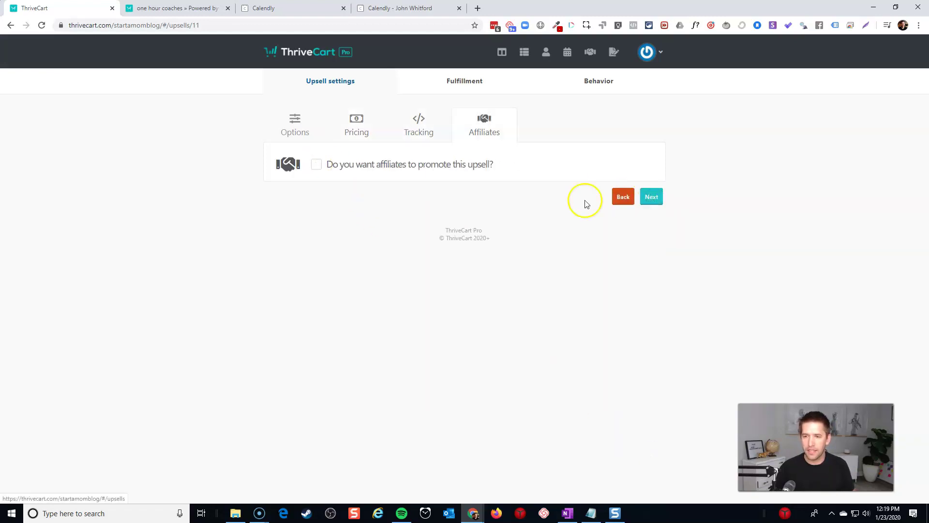
pyautogui.click(653, 197)
pyautogui.click(417, 214)
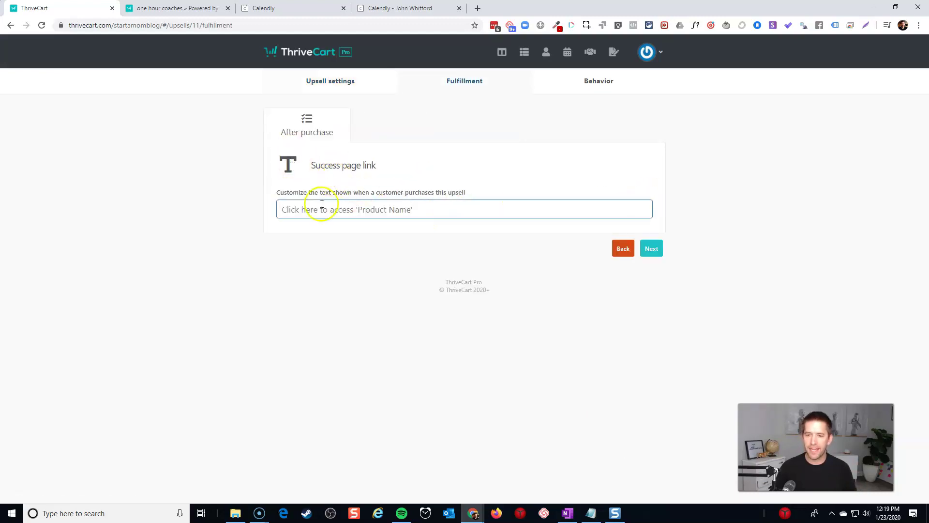
pyautogui.write('C')
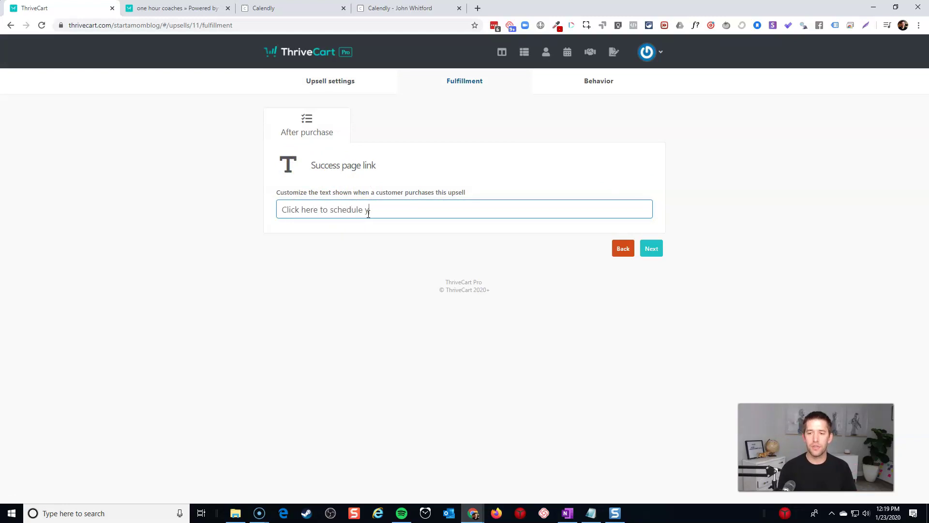
# Step: Save the Monthly Coaching Plan upsell and return to the Products list
pyautogui.click(649, 246)
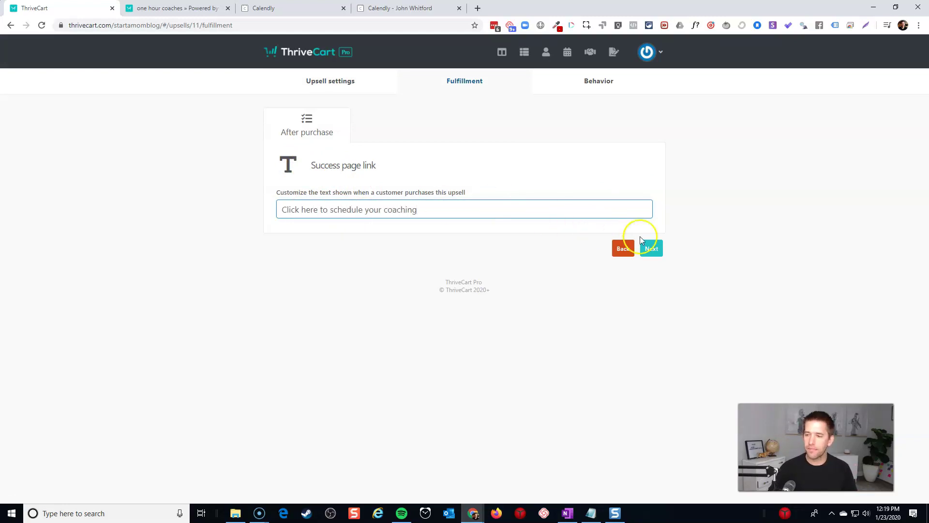
pyautogui.click(630, 313)
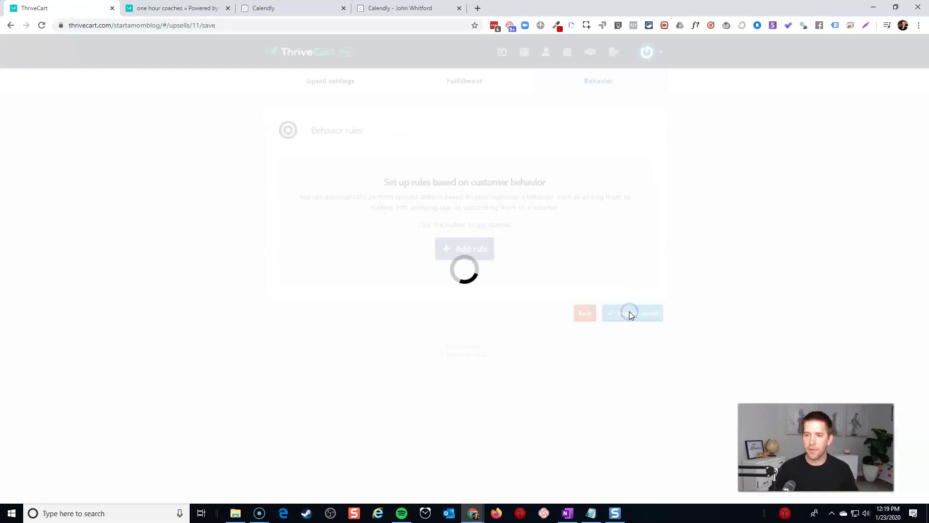
pyautogui.click(643, 164)
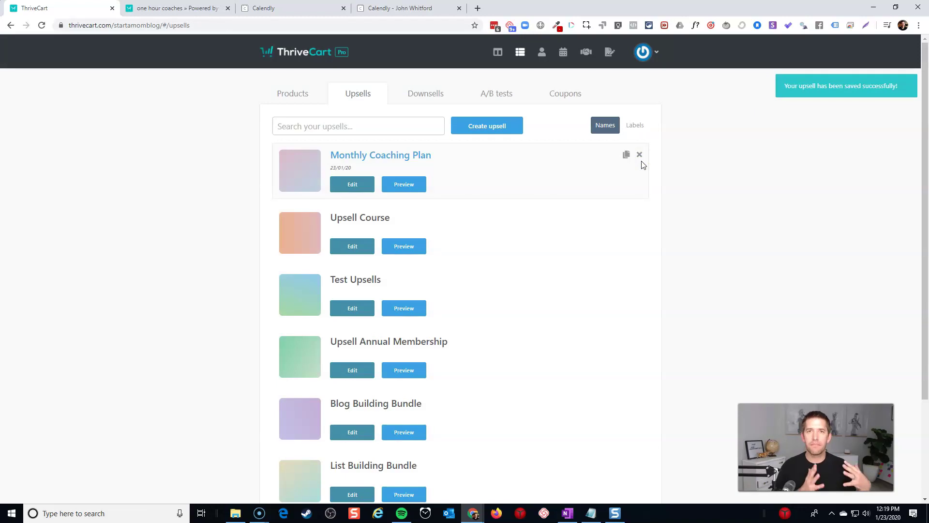
pyautogui.click(308, 95)
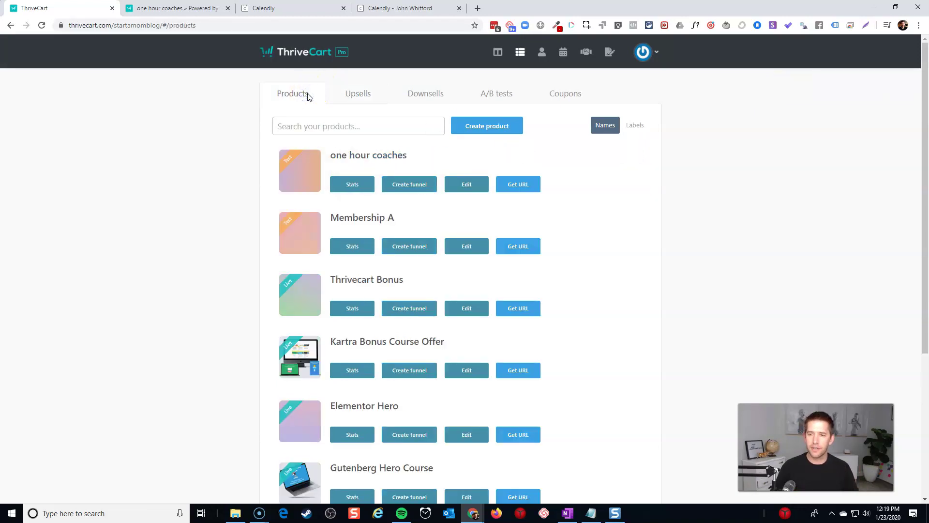
# Step: Enable the sales funnel for one hour coaches with Monthly Coaching Plan as Upsell #1
pyautogui.click(412, 184)
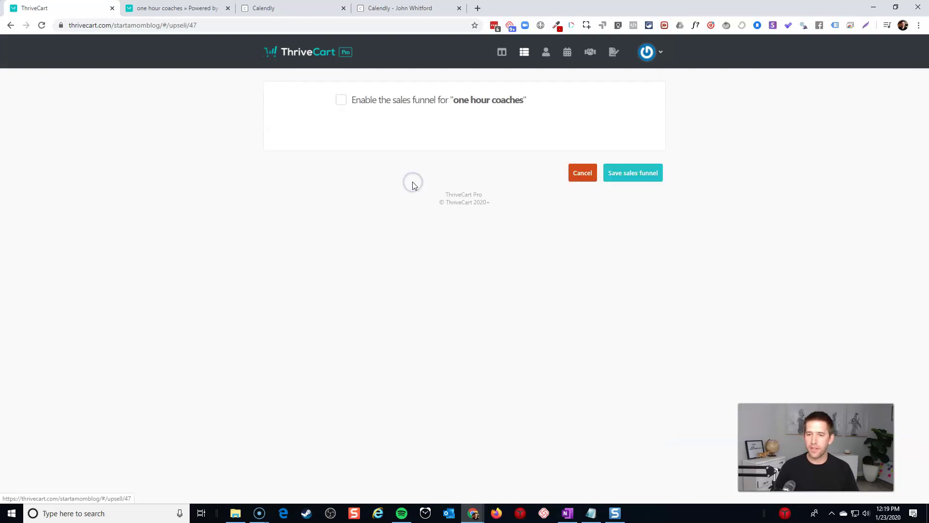
pyautogui.click(345, 103)
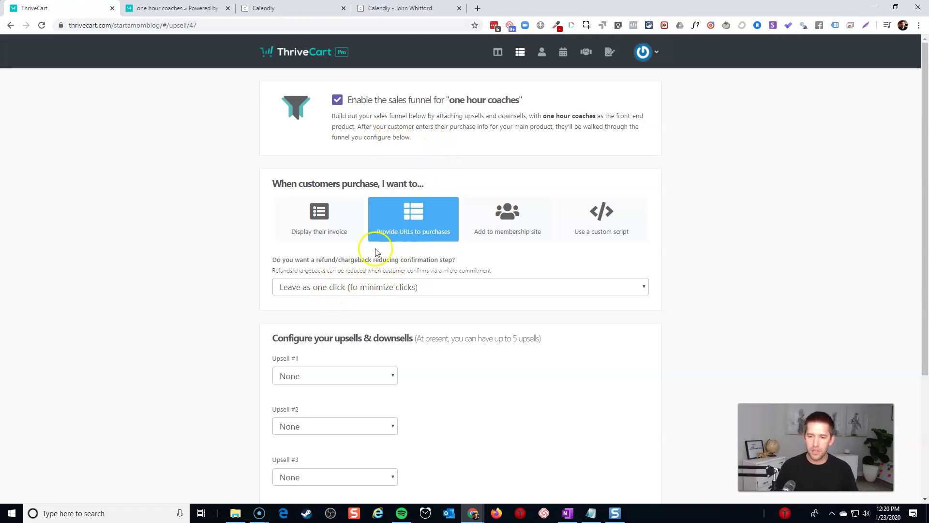
pyautogui.scroll(-1, 377, 293)
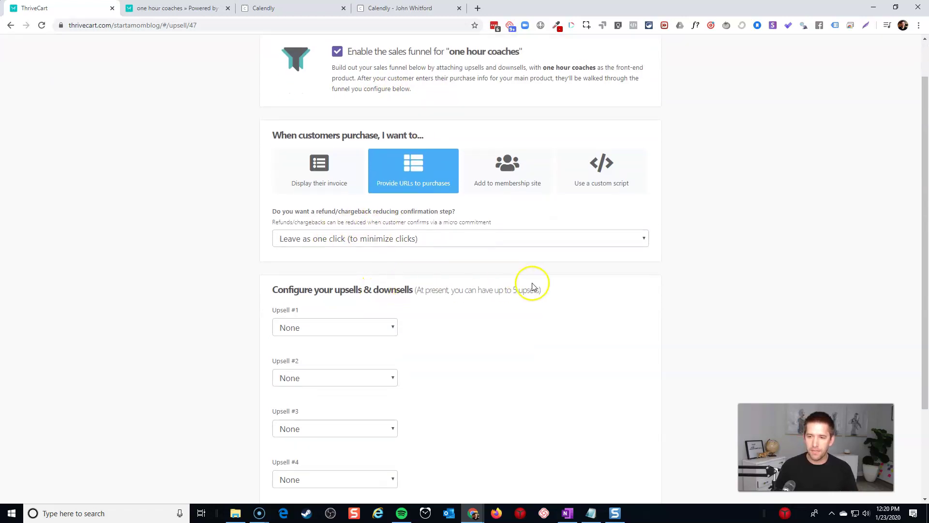
pyautogui.scroll(-1, 531, 284)
pyautogui.click(358, 279)
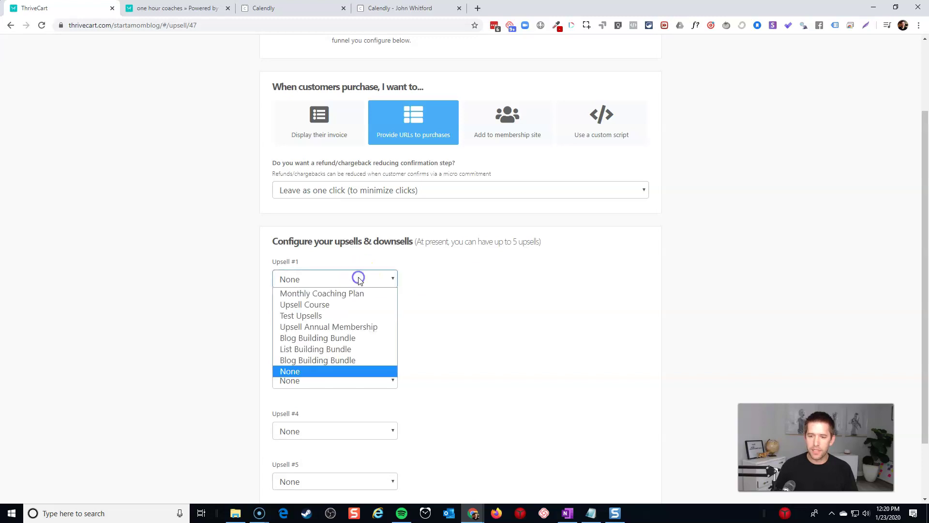
pyautogui.click(358, 293)
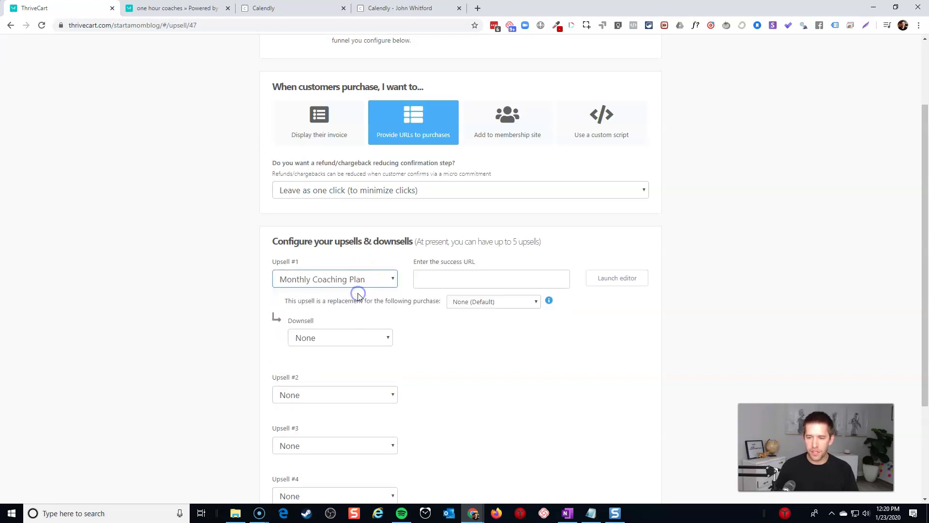
# Step: Go to the Calendly event types list to fetch the booking link for the success URL
pyautogui.click(461, 280)
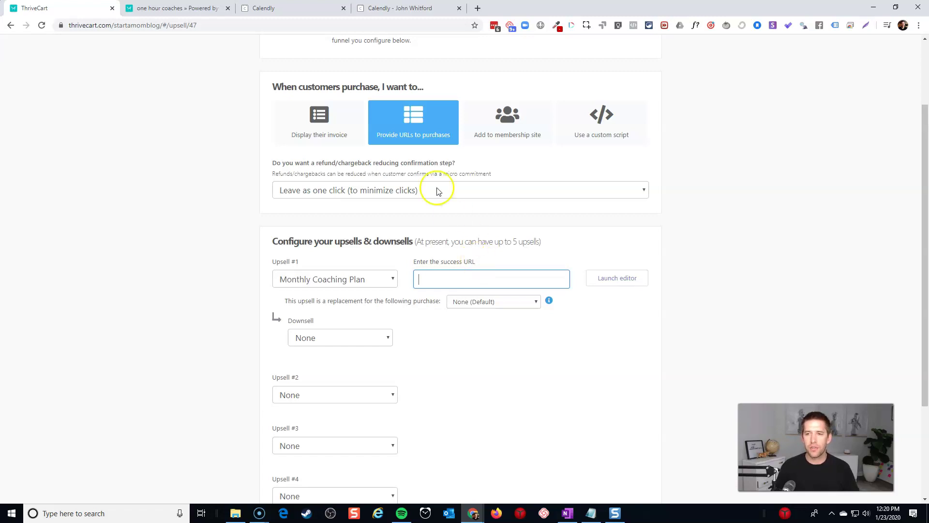
pyautogui.click(374, 10)
pyautogui.click(316, 10)
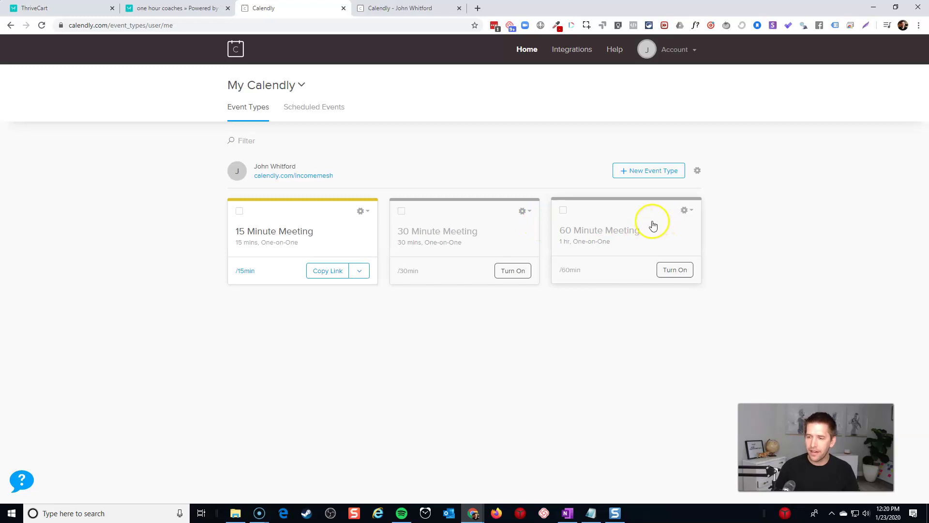
# Step: Copy the Calendly 15 Minute Meeting booking link and return to the ThriveCart upsell settings
pyautogui.click(684, 272)
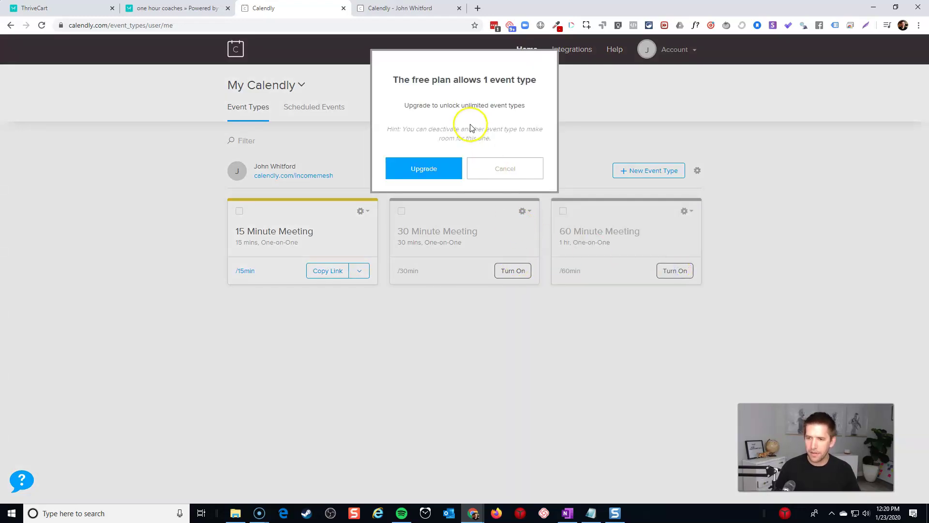
pyautogui.click(492, 172)
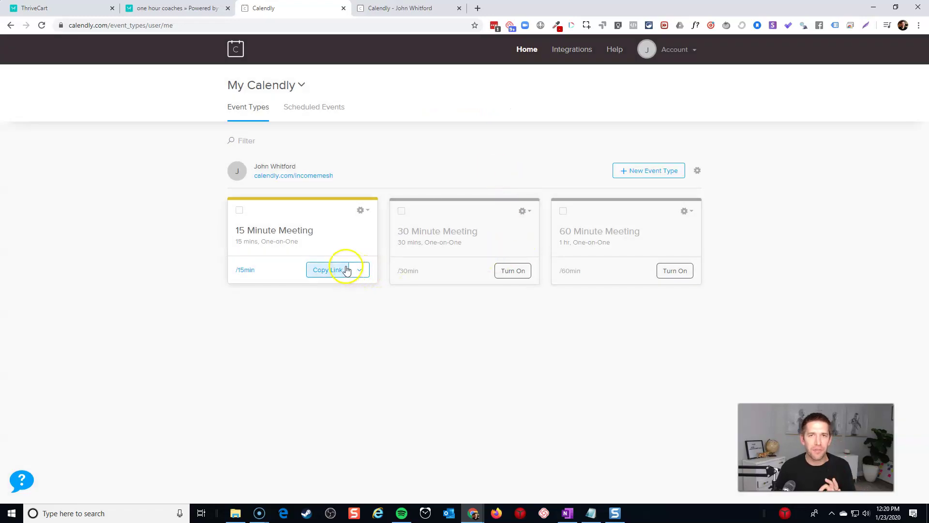
pyautogui.click(333, 275)
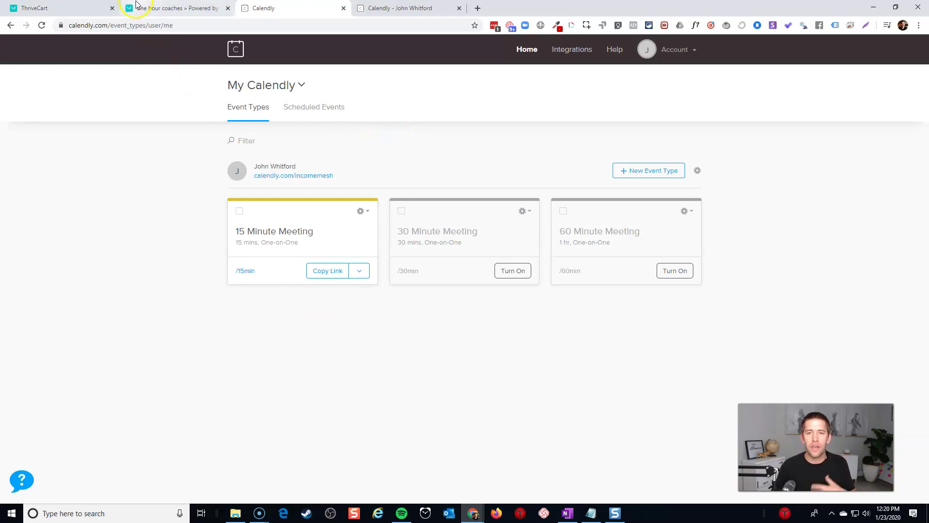
pyautogui.click(67, 8)
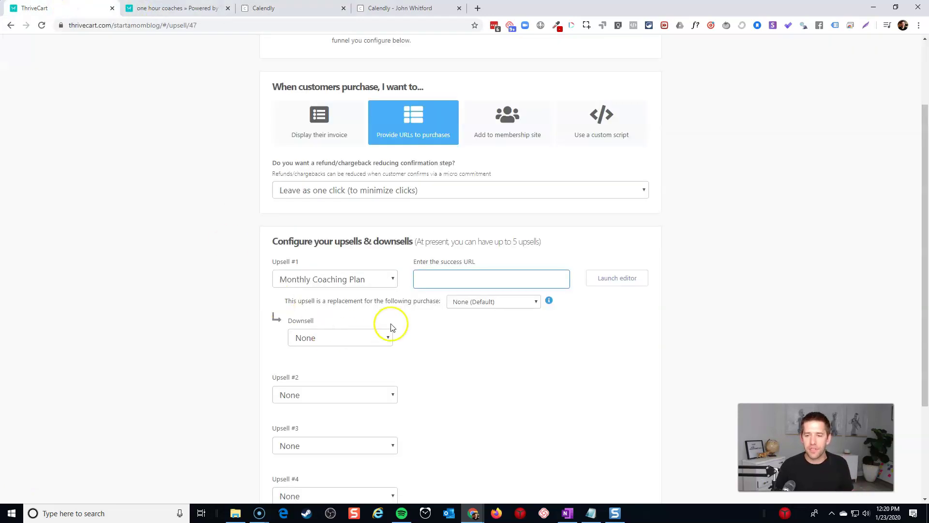
# Step: Paste the Calendly 15-minute booking link as Upsell #1's success URL
pyautogui.click(423, 280)
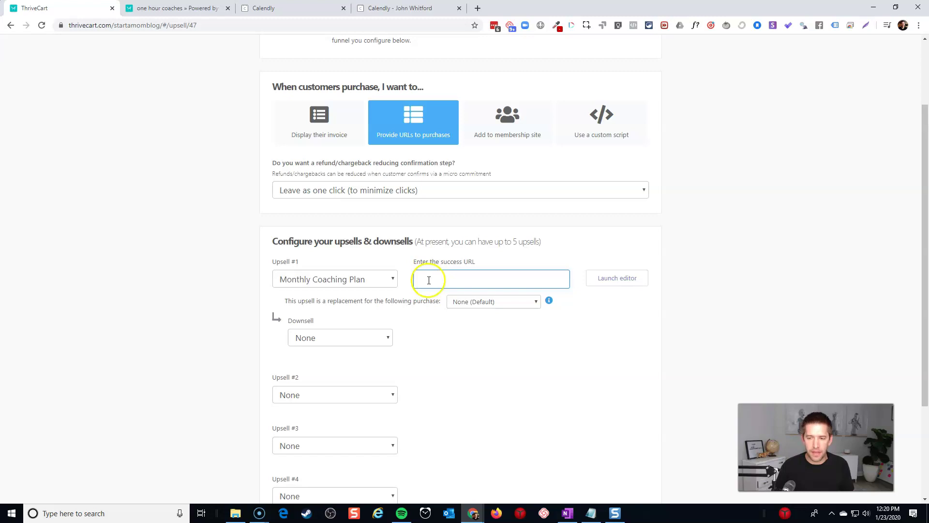
pyautogui.write('https://calendly.com/incomemesh/15min')
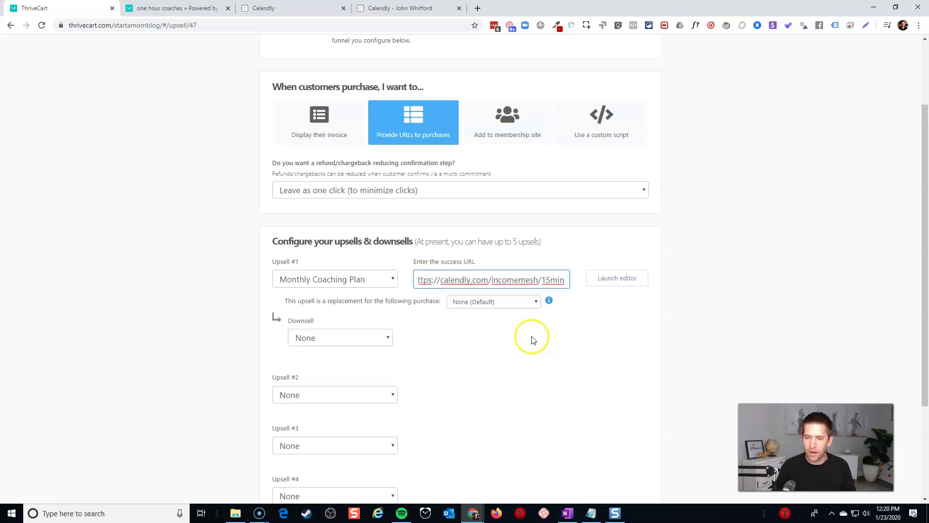
pyautogui.click(503, 304)
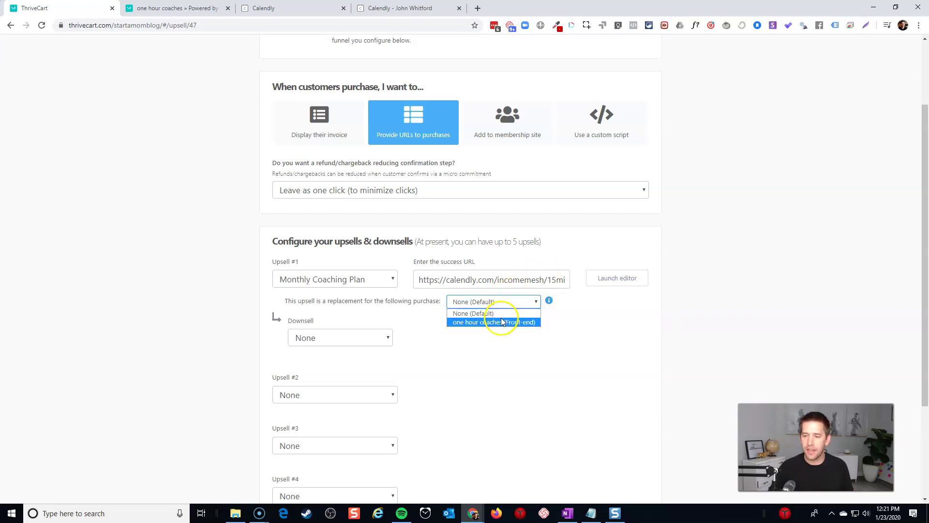
# Step: Make the upsell replace 'one hour coaches (Front-end)', cancelling its payment, and launch the page editor
pyautogui.click(502, 323)
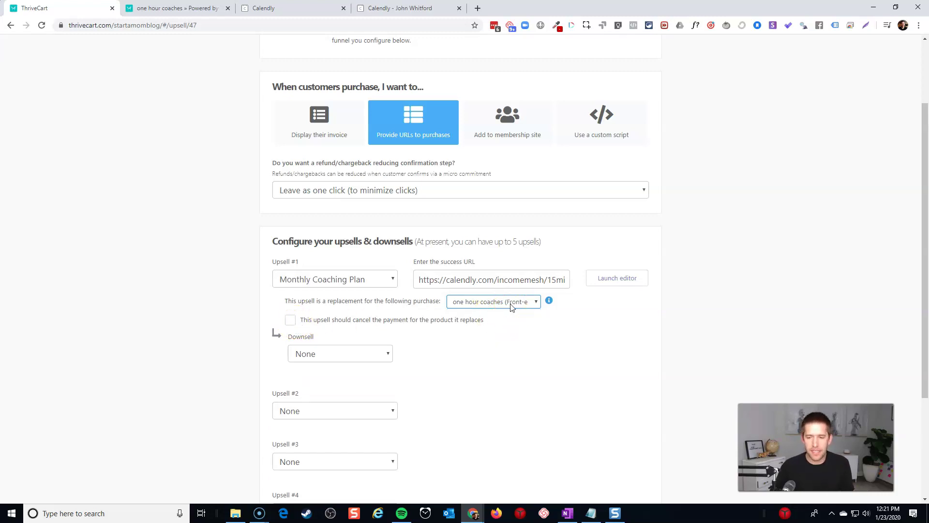
pyautogui.click(290, 320)
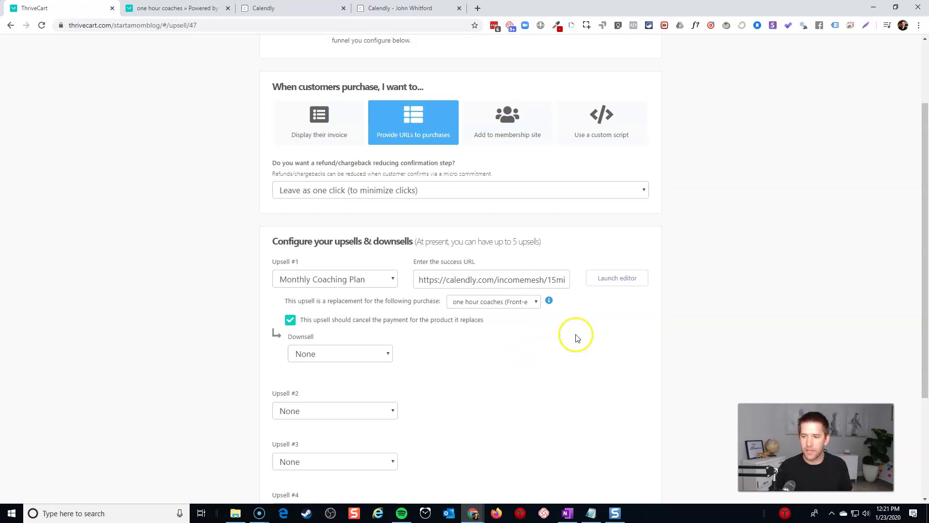
pyautogui.scroll(-2, 615, 305)
pyautogui.scroll(2, 619, 291)
pyautogui.click(618, 281)
pyautogui.click(488, 195)
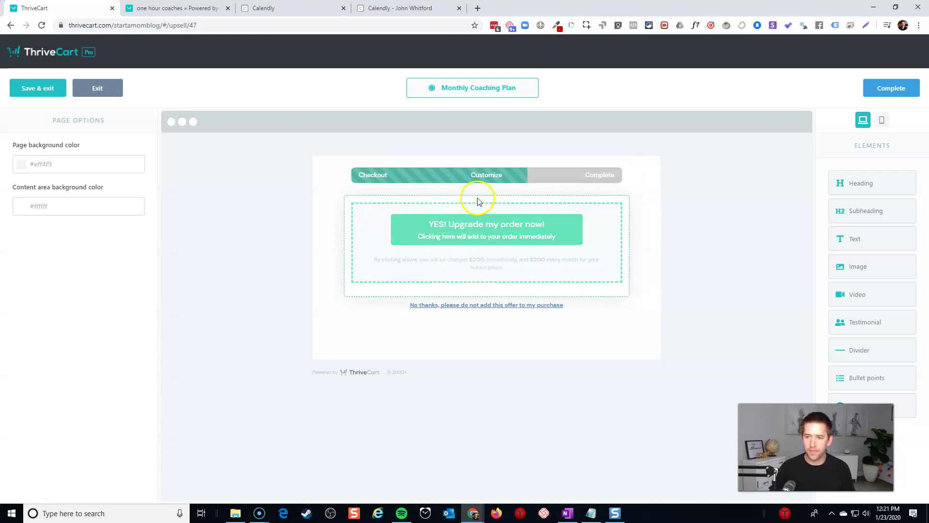
# Step: Add a centred heading 'Thanks for signing up! Want to join my monthly coaching plan?' and save the page
pyautogui.moveTo(852, 181); pyautogui.dragTo(475, 202)
pyautogui.write('Thank')
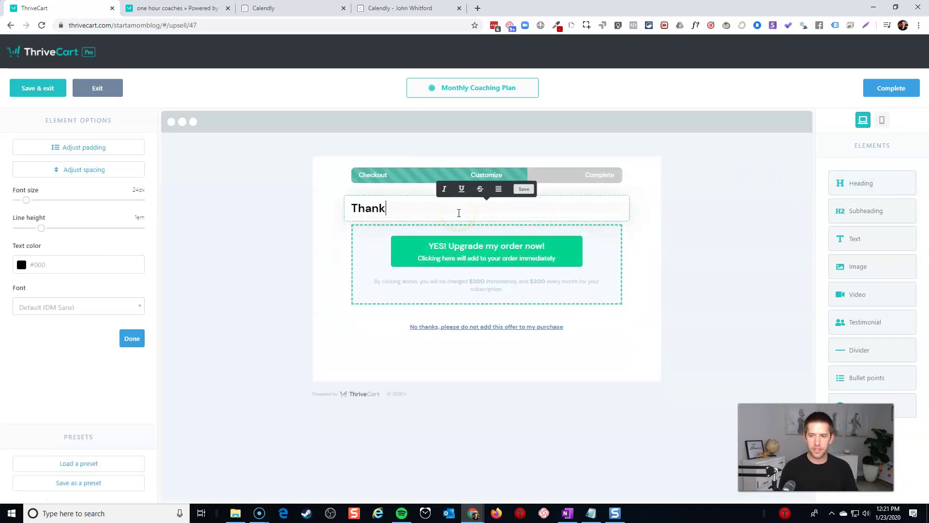
pyautogui.write('s for signing up!')
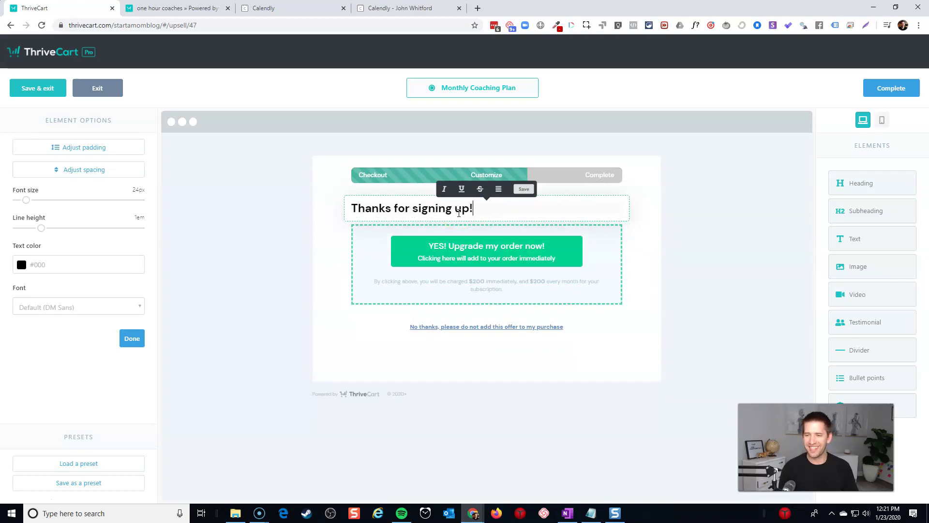
pyautogui.write(' Want to')
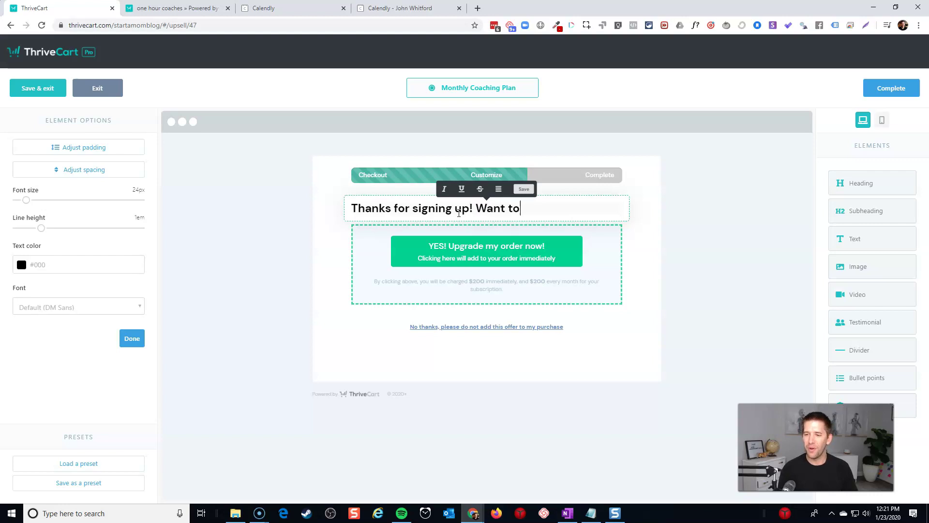
pyautogui.write(' join my monthly ')
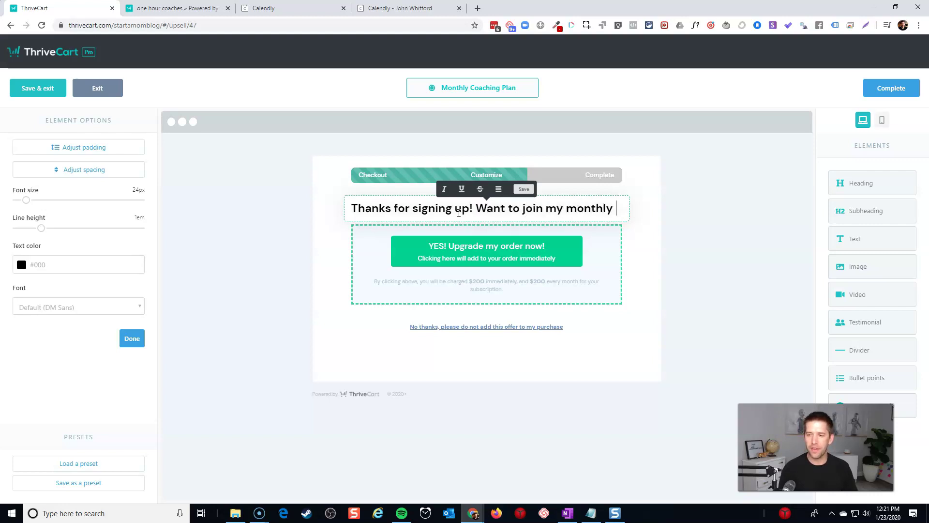
pyautogui.write('coaching plan?')
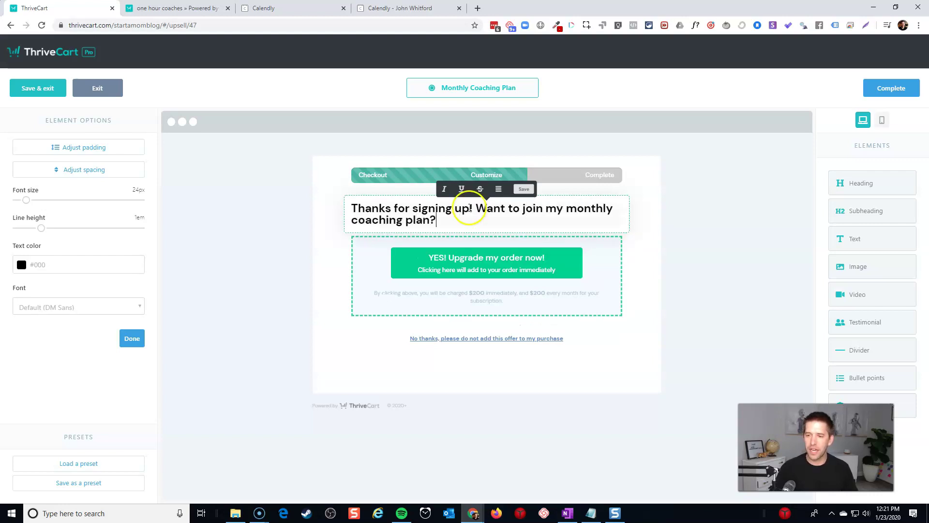
pyautogui.click(498, 189)
pyautogui.click(498, 218)
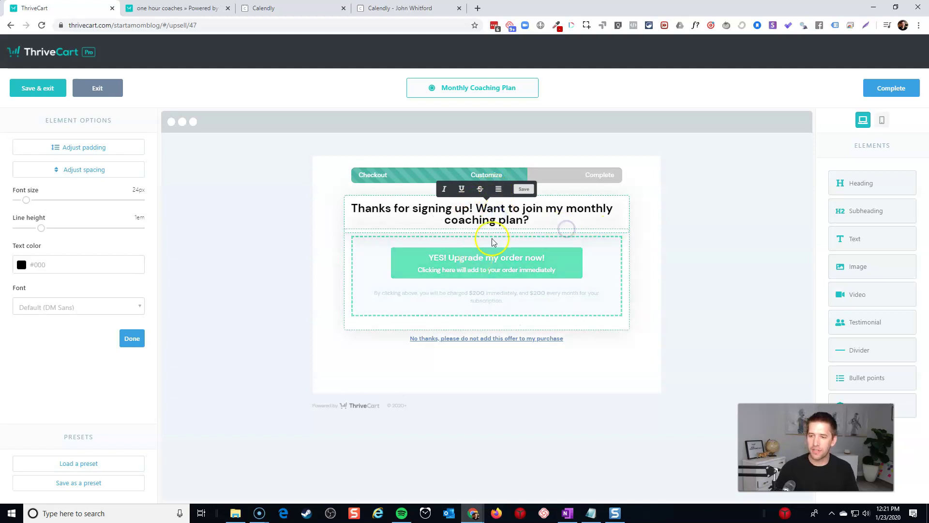
pyautogui.click(517, 259)
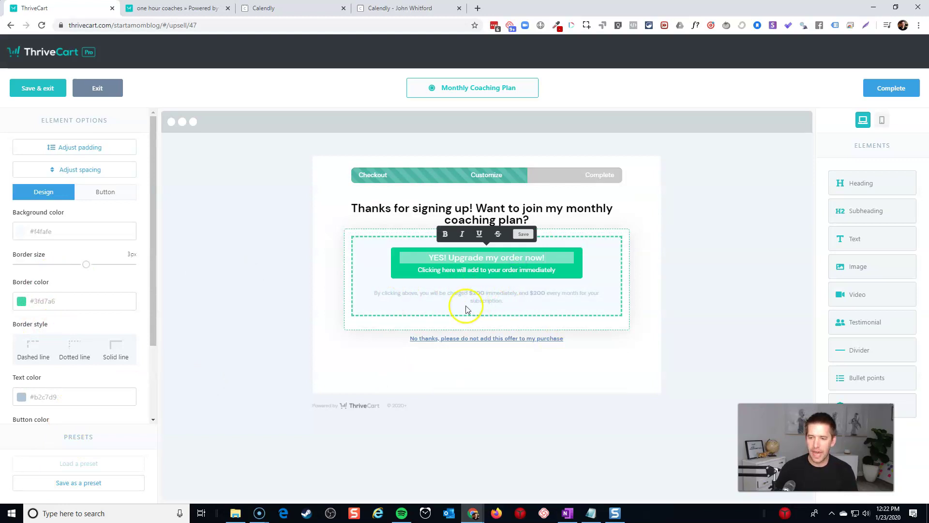
pyautogui.click(667, 321)
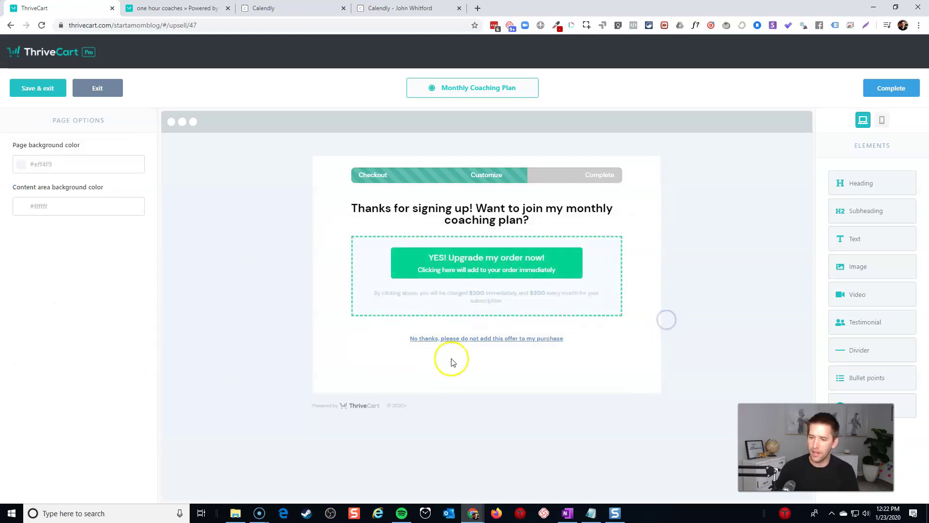
pyautogui.click(894, 88)
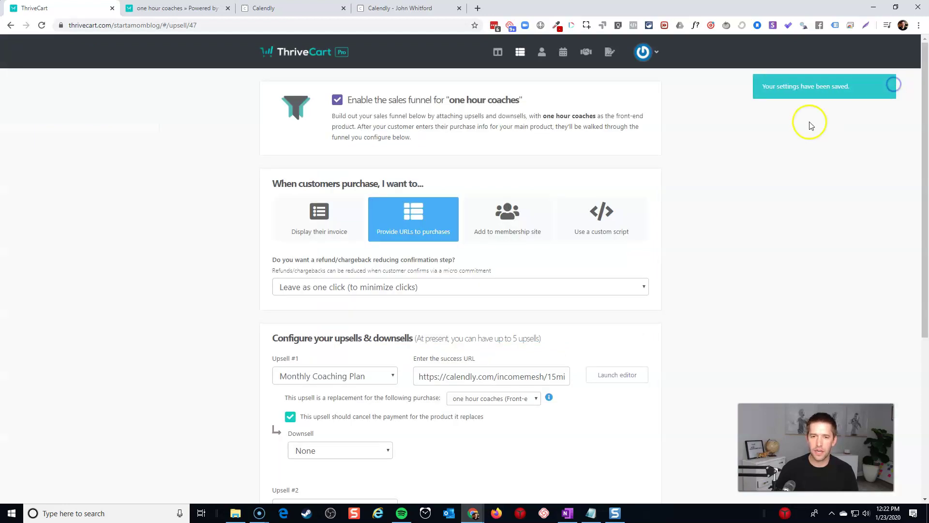
# Step: Save the sales funnel and open the one hour coaches checkout in an incognito window
pyautogui.scroll(-5, 733, 179)
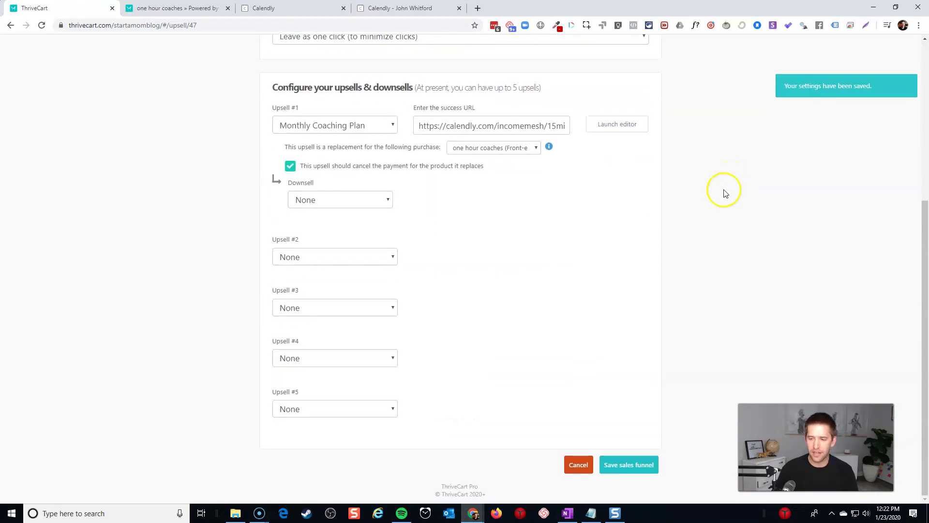
pyautogui.click(616, 478)
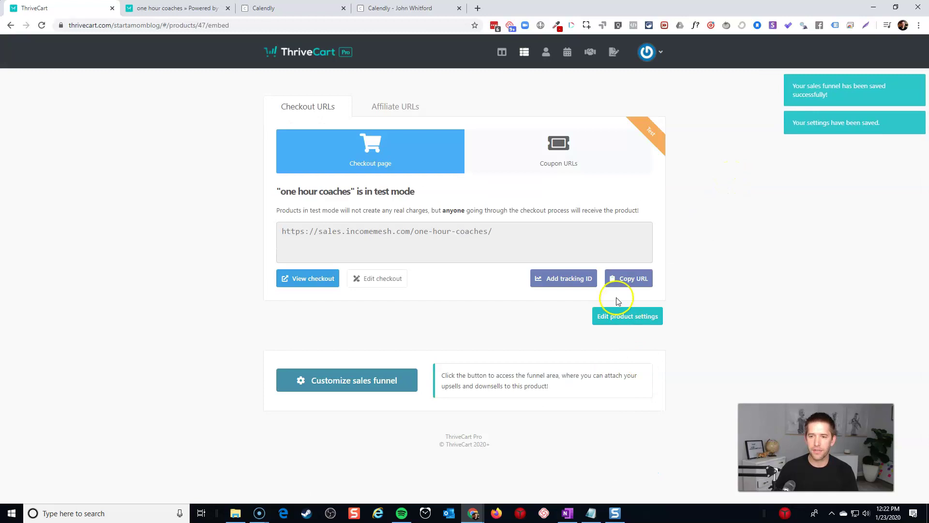
pyautogui.click(312, 280)
pyautogui.rightClick(312, 285)
pyautogui.click(352, 310)
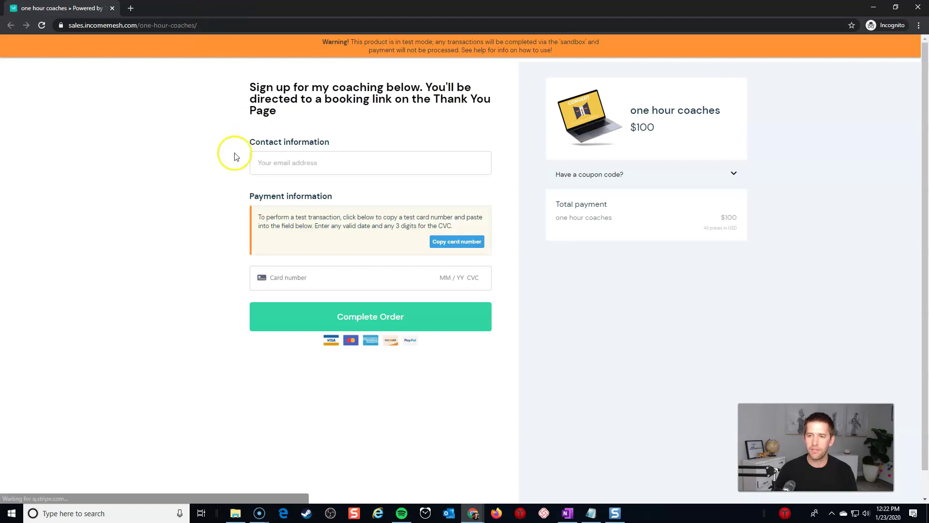
pyautogui.click(338, 161)
# Step: Complete the $100 one-hour coaching test order using the saved e-mail and the 4242 test card
pyautogui.click(305, 202)
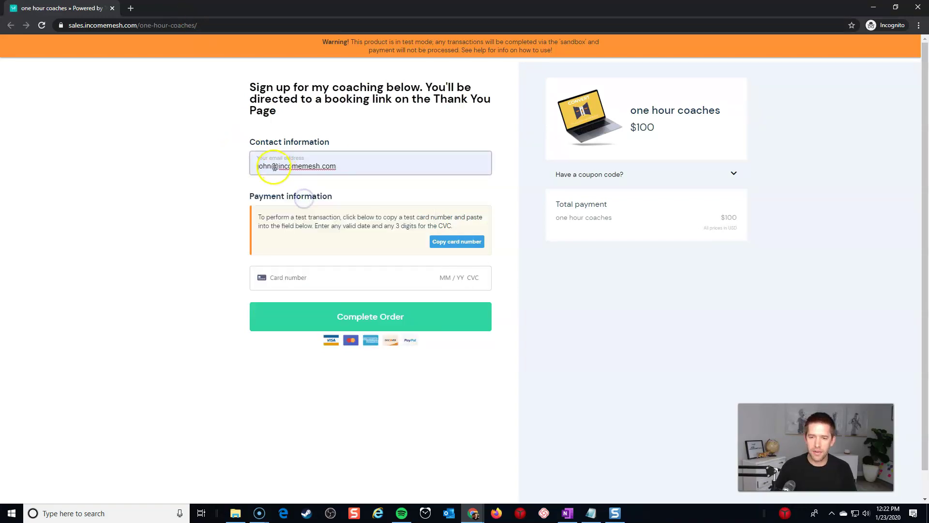
pyautogui.click(292, 279)
pyautogui.write('4242 4242 4242 4242 04 / 24 ')
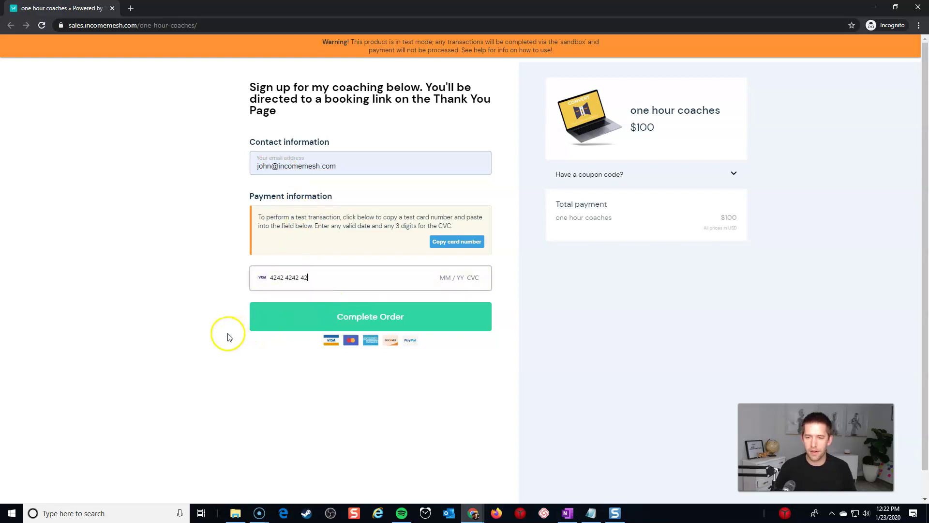
pyautogui.write('242')
pyautogui.click(382, 316)
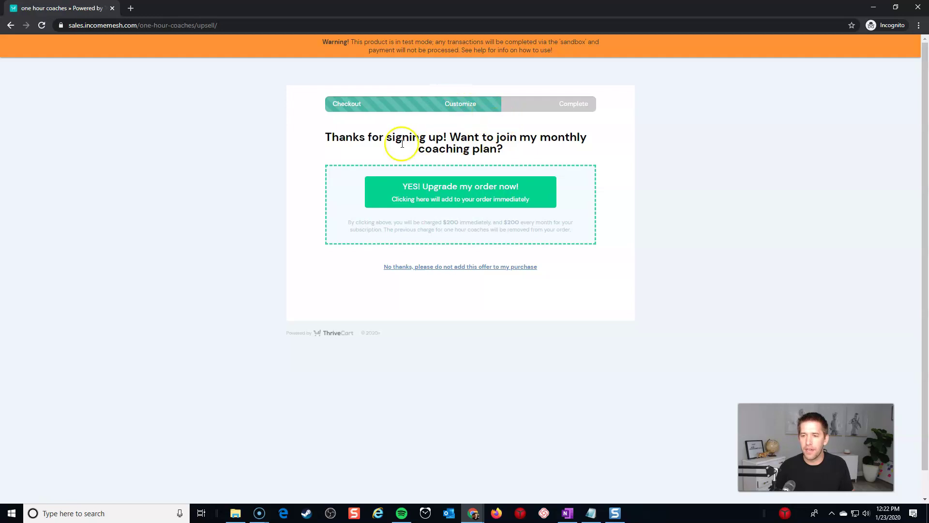
# Step: Accept the Monthly Coaching Plan upgrade, verify the $200 total, and follow the coaching scheduling link
pyautogui.click(532, 189)
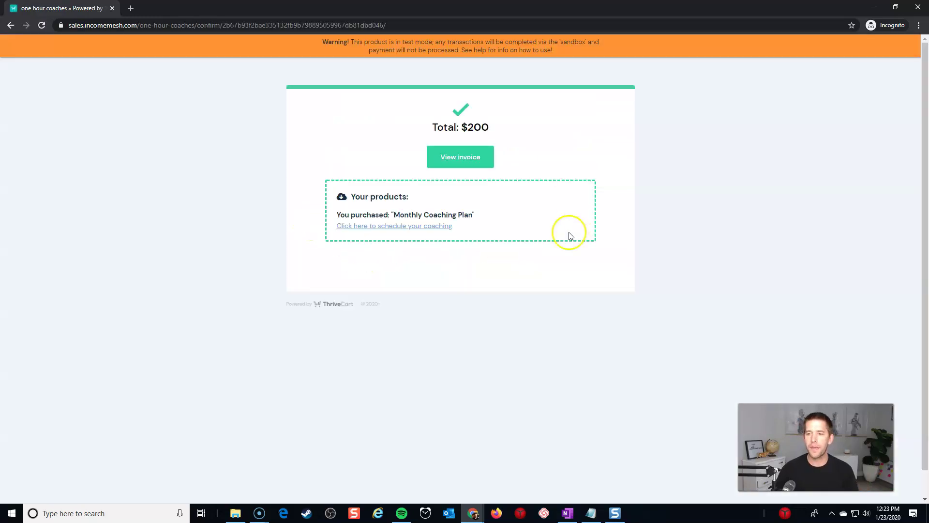
pyautogui.moveTo(461, 127); pyautogui.dragTo(496, 132)
pyautogui.click(495, 131)
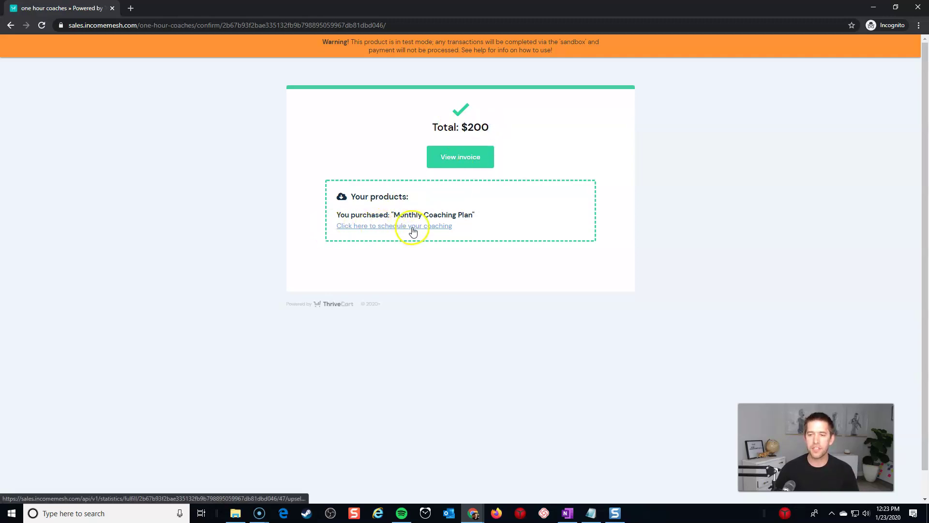
pyautogui.click(433, 230)
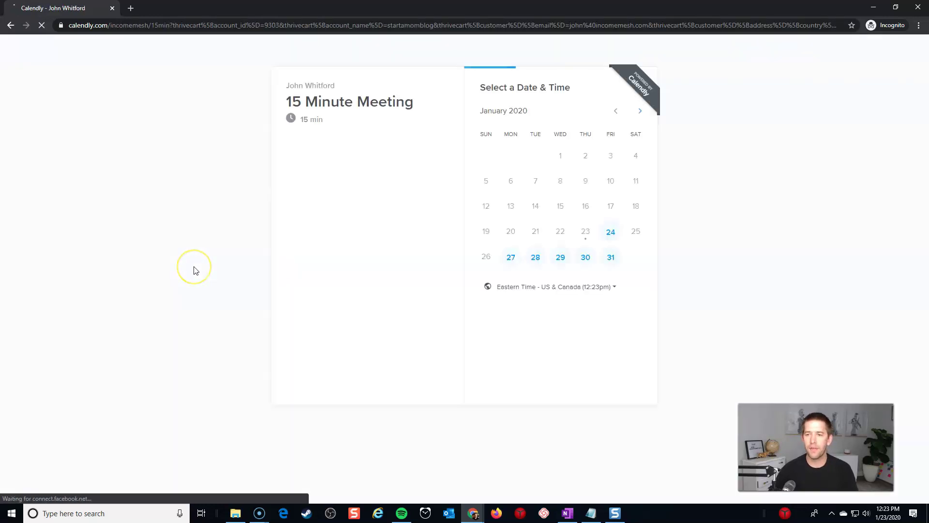